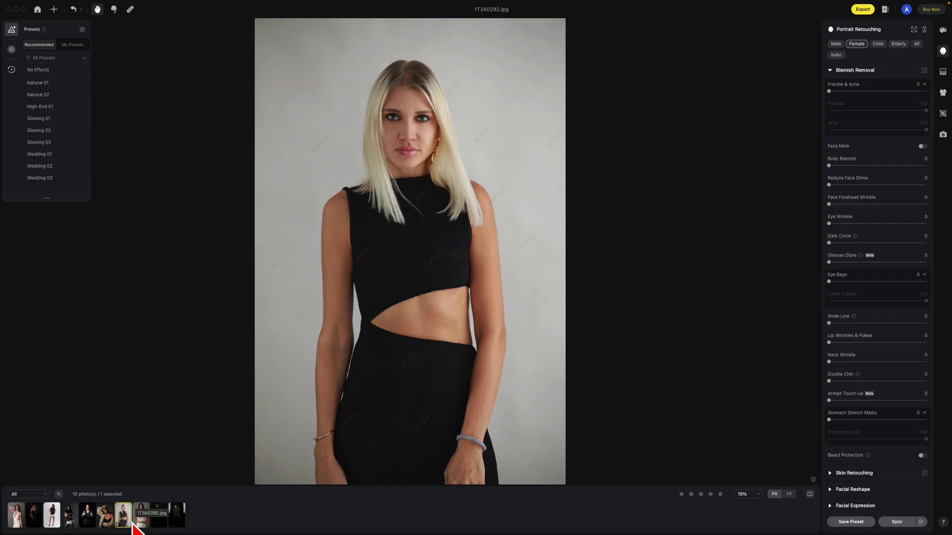
- Browse back and forth through the batch of portraits
{"action": "key", "text": "Left"}
{"action": "key", "text": "Left"}
{"action": "key", "text": "Left"}
{"action": "key", "text": "Left"}
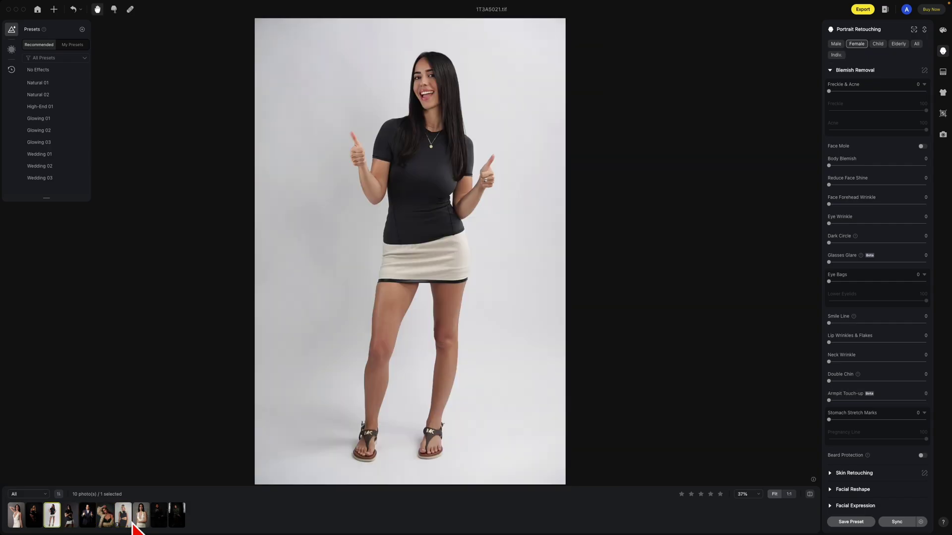
{"action": "key", "text": "Left"}
{"action": "key", "text": "Left"}
{"action": "key", "text": "Right"}
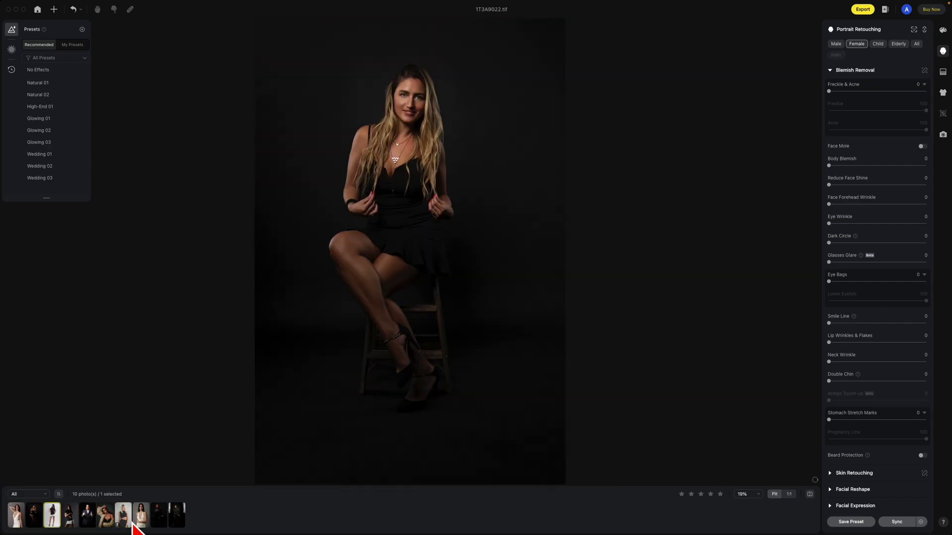
{"action": "key", "text": "Right"}
{"action": "key", "text": "Right"}
{"action": "key", "text": "Right"}
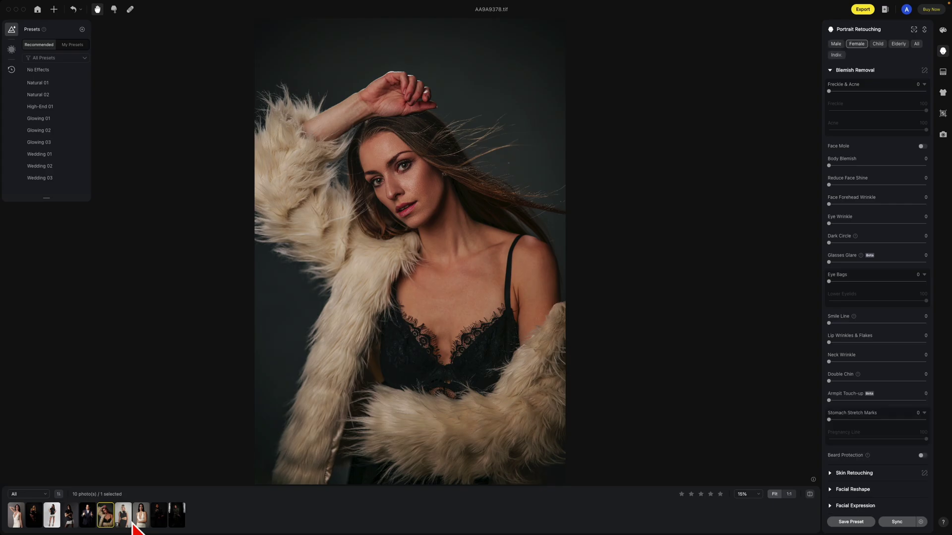
{"action": "key", "text": "Right"}
{"action": "key", "text": "Right"}
{"action": "key", "text": "Right"}
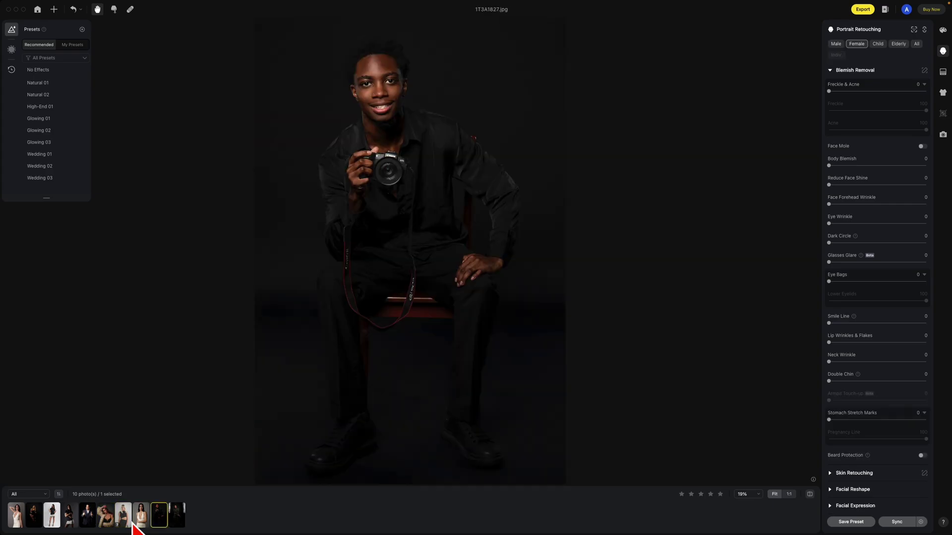
{"action": "key", "text": "Left"}
{"action": "key", "text": "Right"}
{"action": "key", "text": "Left"}
{"action": "key", "text": "Left"}
{"action": "key", "text": "Left"}
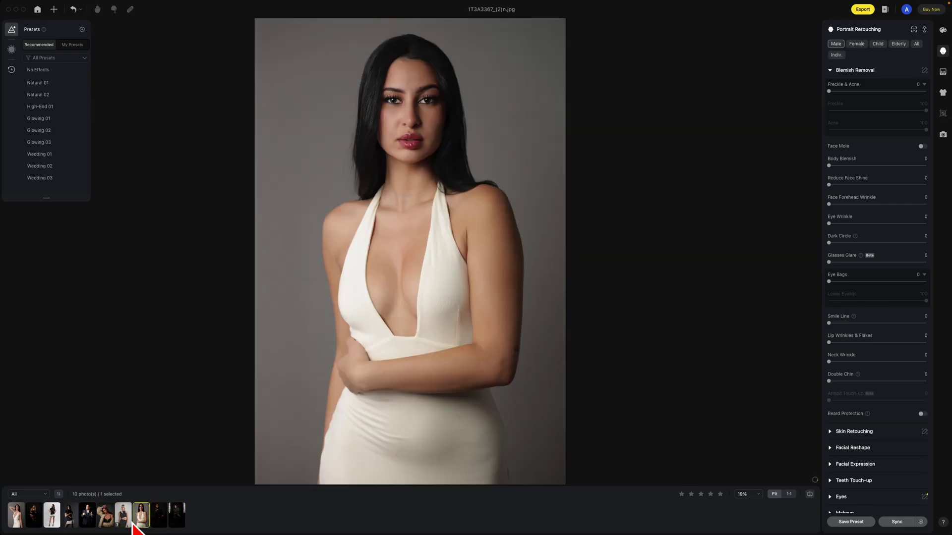
{"action": "key", "text": "Right"}
{"action": "key", "text": "Right"}
{"action": "key", "text": "Right"}
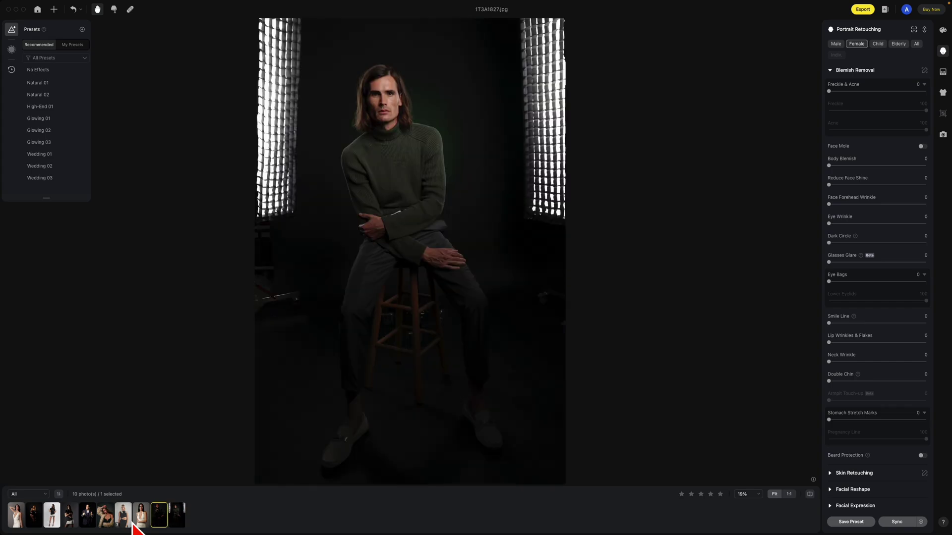
{"action": "key", "text": "Left"}
{"action": "key", "text": "Left"}
{"action": "key", "text": "Left"}
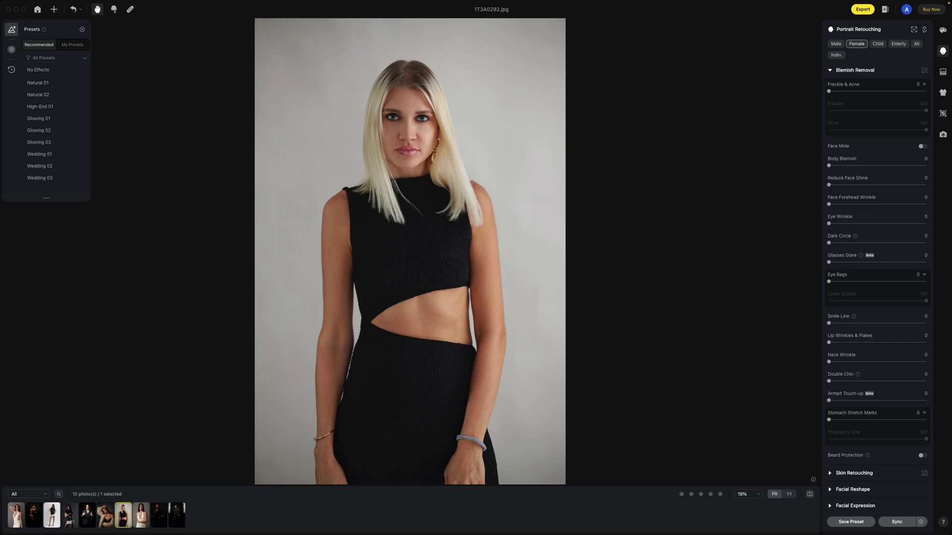
- Apply the AI Headshot Crop preset 1.97*2.76 inches (5*7 cm) to the blonde woman's photo
{"action": "left_click", "coordinate": [946, 118]}
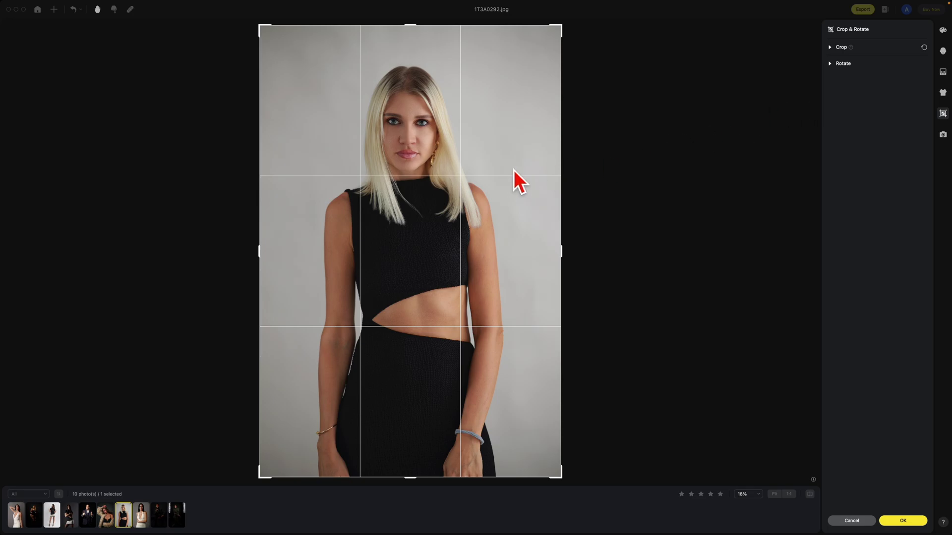
{"action": "left_click", "coordinate": [835, 49]}
{"action": "left_click", "coordinate": [878, 61]}
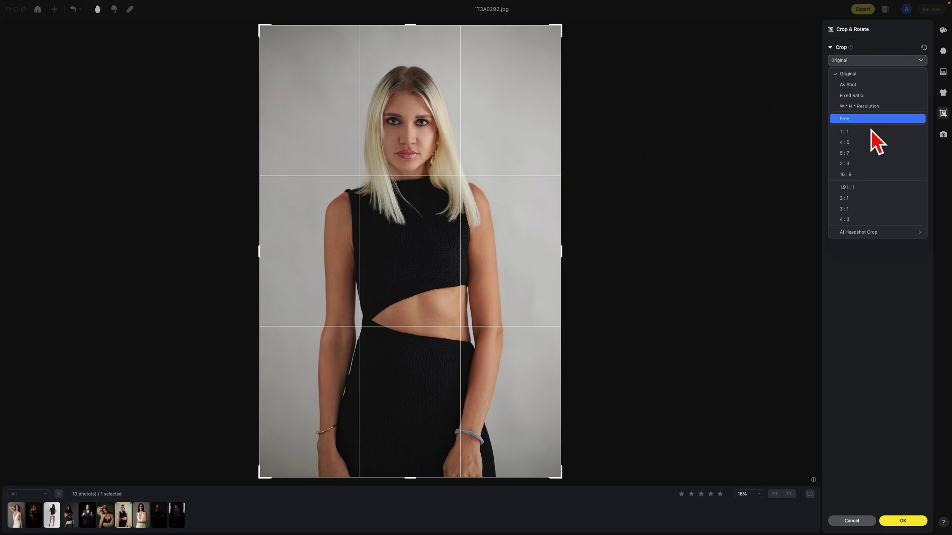
{"action": "mouse_move", "coordinate": [870, 233]}
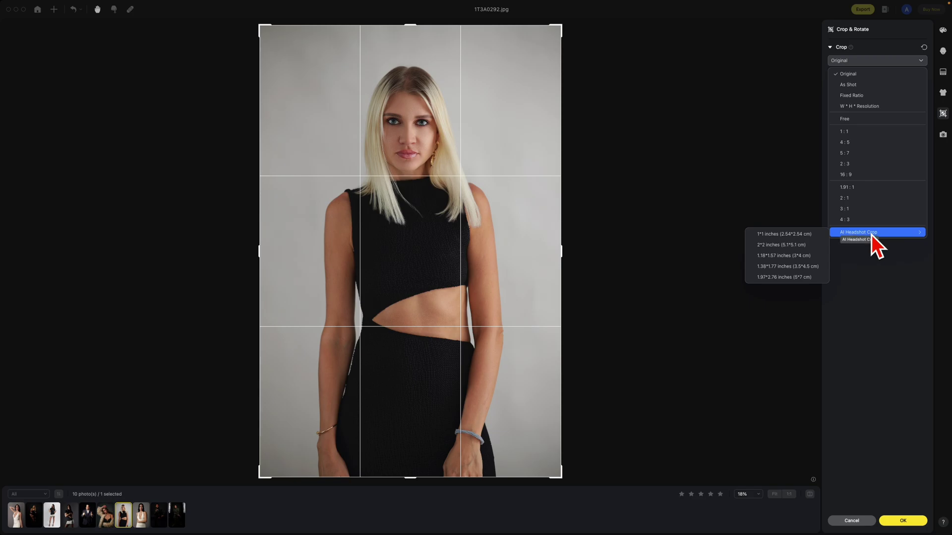
{"action": "left_click", "coordinate": [786, 279]}
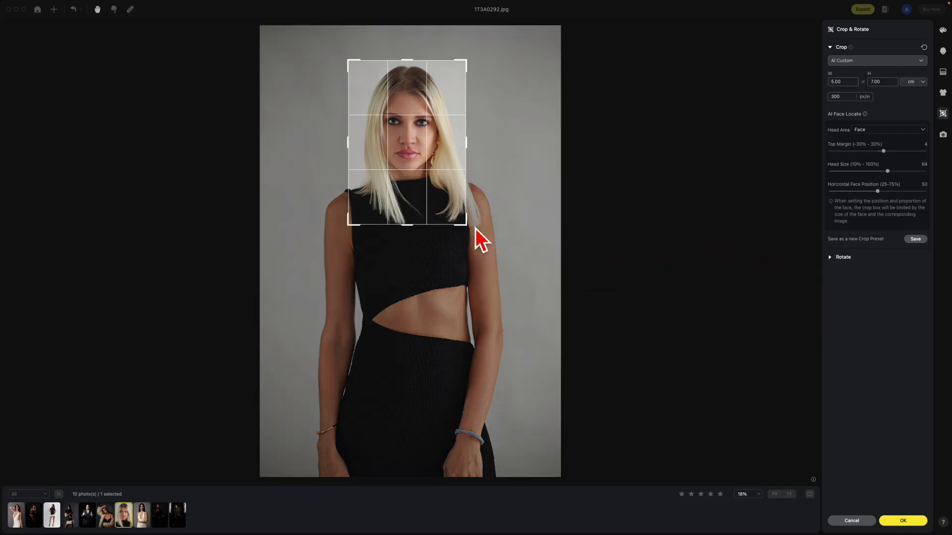
- Enlarge the 5×7 cm crop box down to the woman's waist and apply the crop
{"action": "left_click_drag", "start_coordinate": [466, 226], "coordinate": [444, 219]}
{"action": "left_click_drag", "start_coordinate": [495, 289], "coordinate": [512, 340]}
{"action": "left_click_drag", "start_coordinate": [463, 272], "coordinate": [456, 274]}
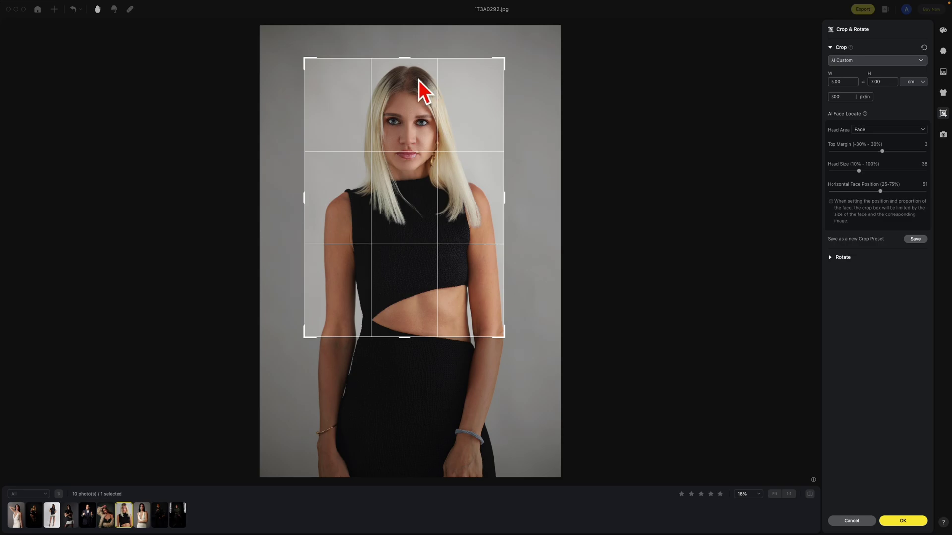
{"action": "left_click_drag", "start_coordinate": [419, 79], "coordinate": [421, 80]}
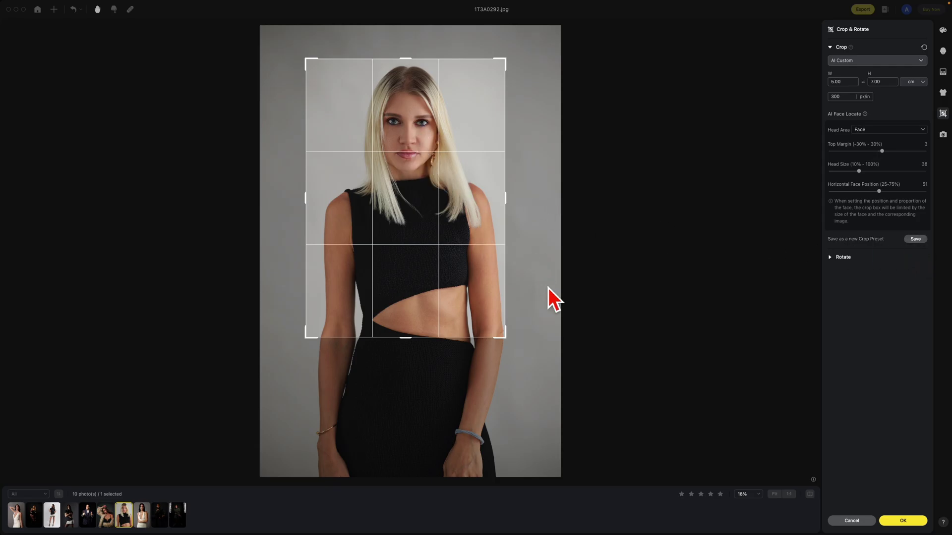
{"action": "left_click", "coordinate": [903, 520]}
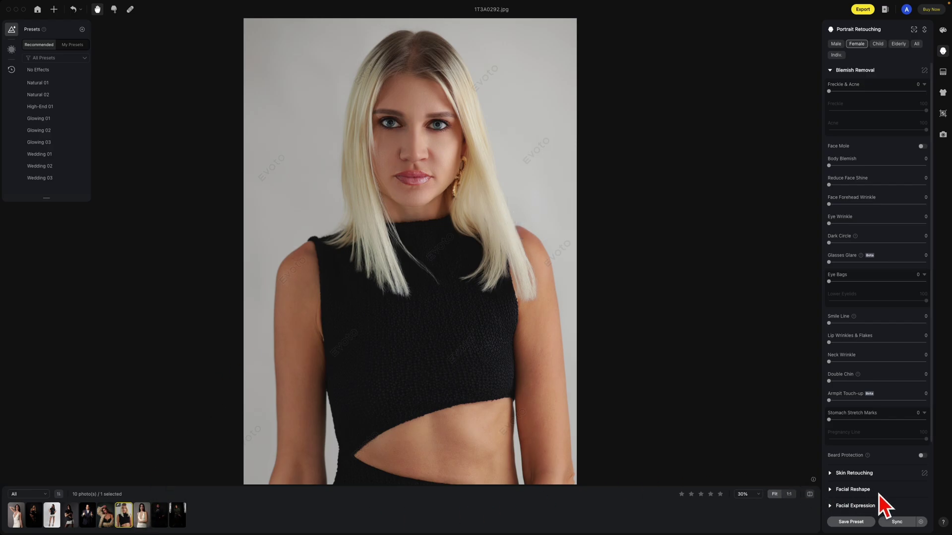
- Save sync settings excluding AI Color Adjustments and Clothes and Accessories Touch-up, including Crop & Rotate
{"action": "left_click", "coordinate": [922, 522]}
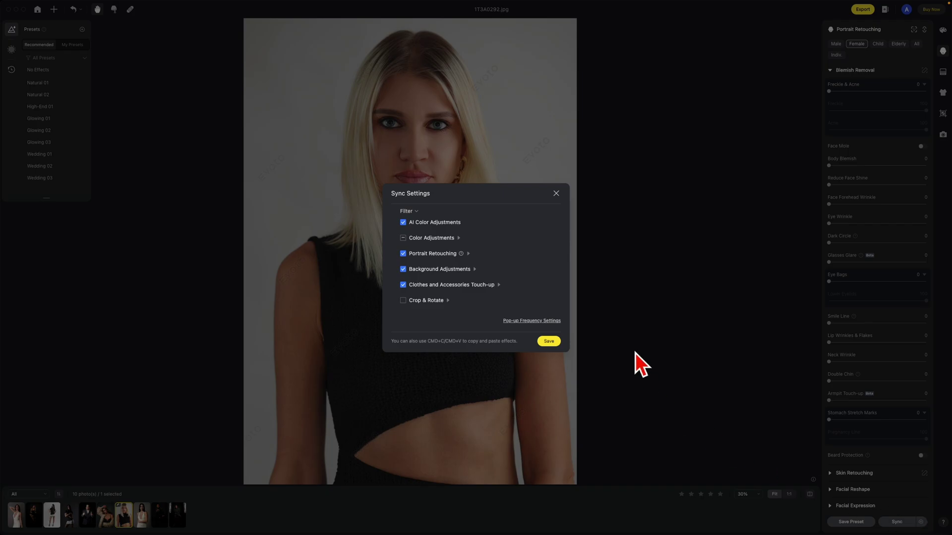
{"action": "left_click", "coordinate": [409, 226]}
{"action": "left_click", "coordinate": [418, 287]}
{"action": "left_click", "coordinate": [408, 303]}
{"action": "left_click", "coordinate": [558, 344]}
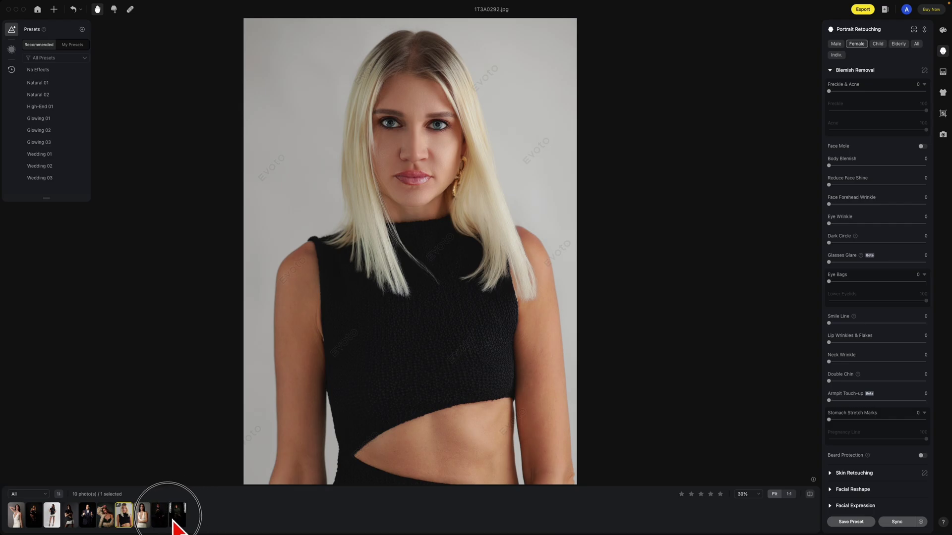
- Select all filmstrip photos with the blonde portrait as source and sync its crop to them
{"action": "left_click_drag", "start_coordinate": [192, 521], "coordinate": [15, 518]}
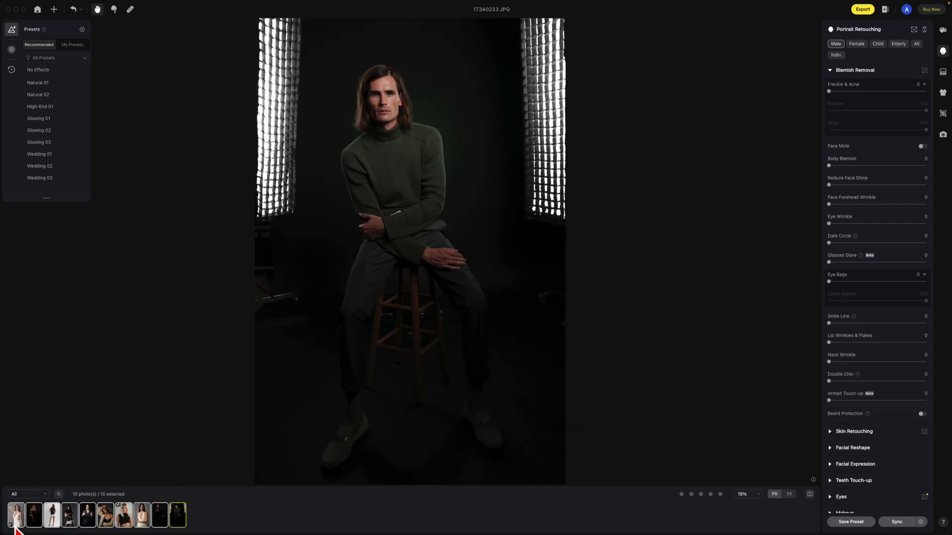
{"action": "left_click", "coordinate": [129, 515]}
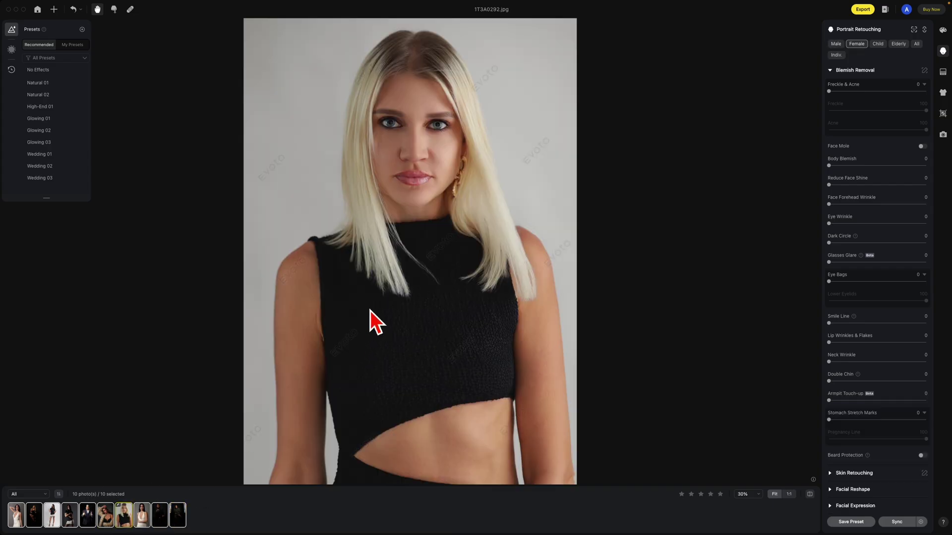
{"action": "left_click", "coordinate": [898, 523]}
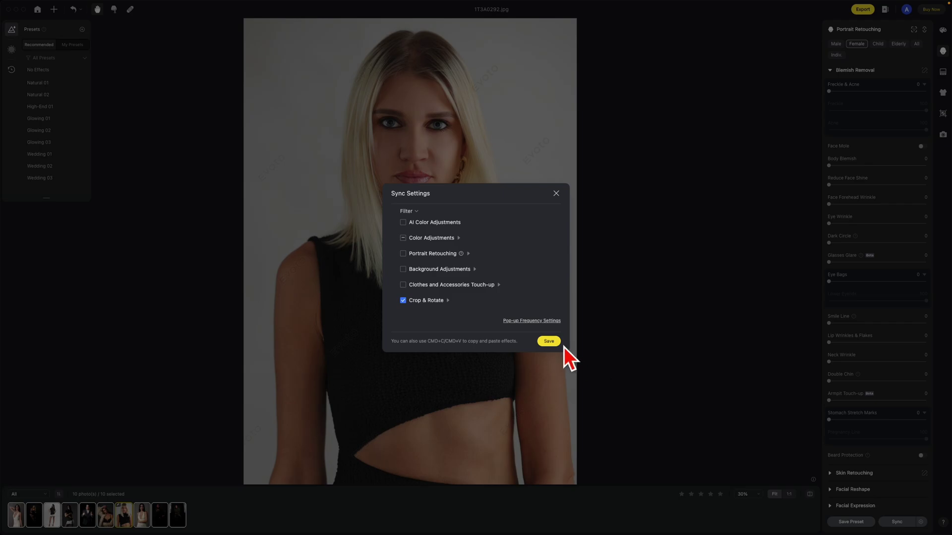
{"action": "left_click", "coordinate": [560, 344]}
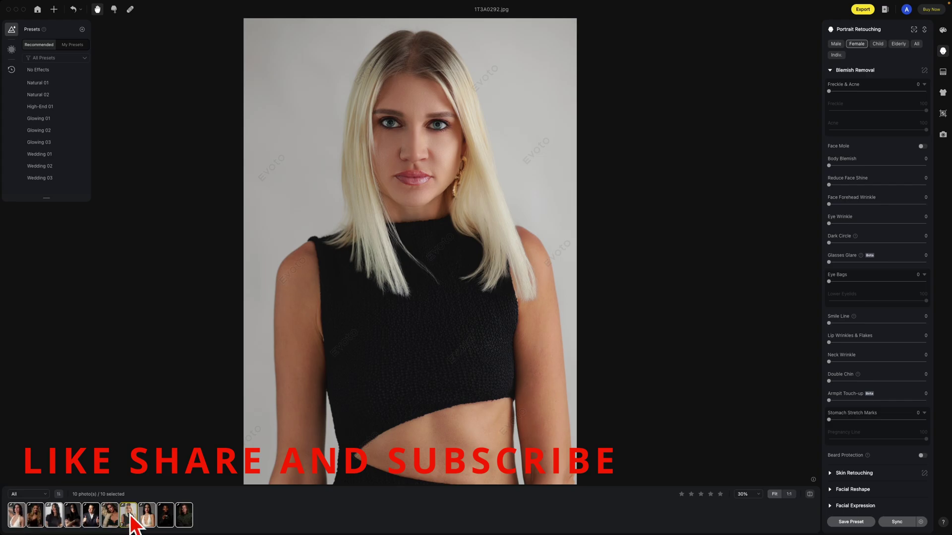
- Review each cropped photo in the batch, finishing on 1T3A0292.jpg
{"action": "key", "text": "Left"}
{"action": "key", "text": "Left"}
{"action": "key", "text": "Left"}
{"action": "key", "text": "Left"}
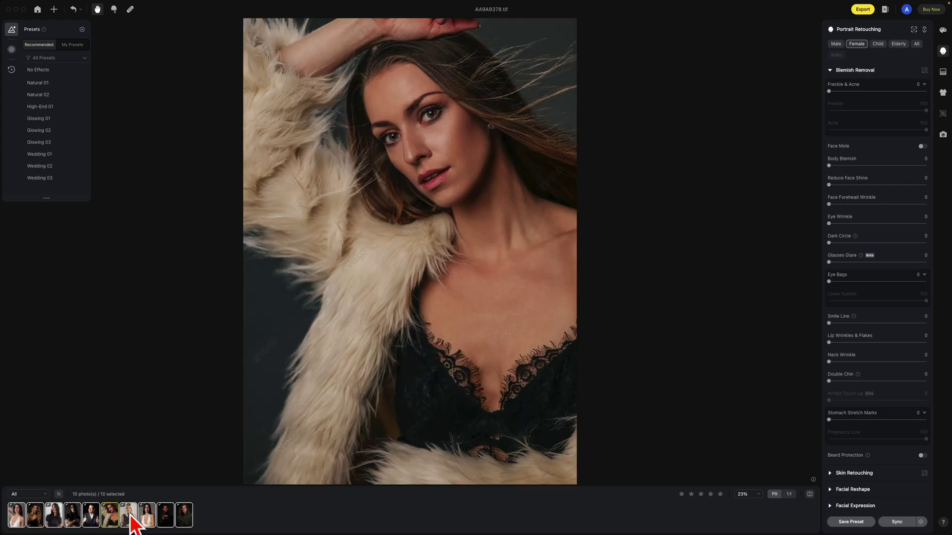
{"action": "key", "text": "Right"}
{"action": "key", "text": "Right"}
{"action": "key", "text": "Right"}
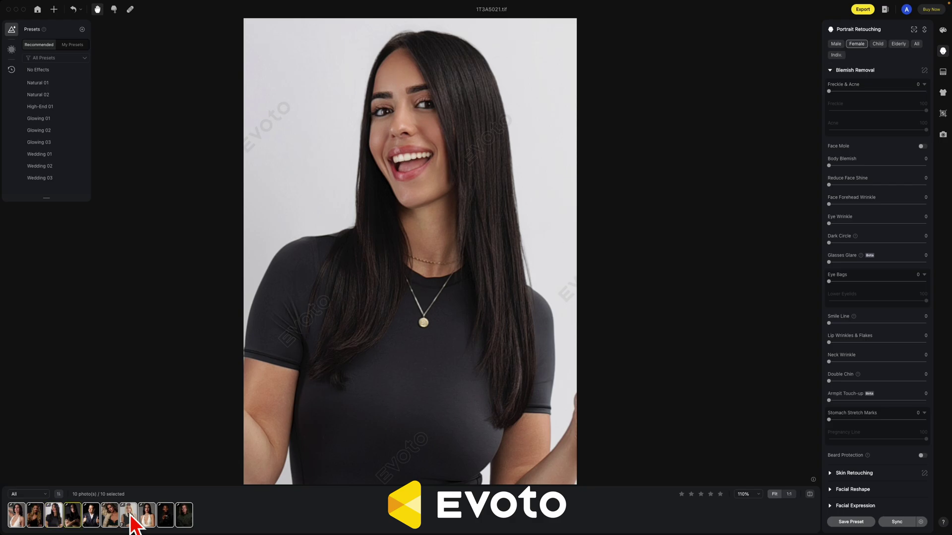
{"action": "key", "text": "Right"}
{"action": "key", "text": "Right"}
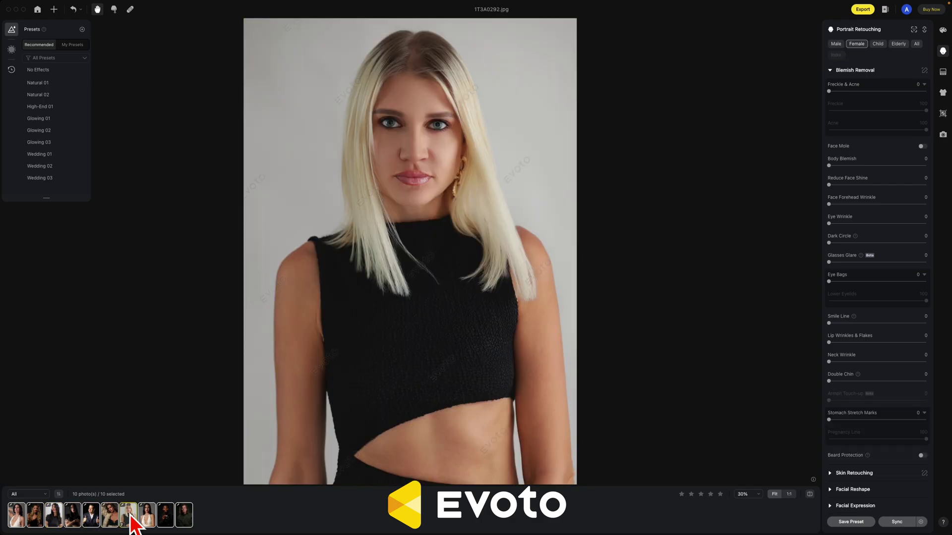
{"action": "key", "text": "Right"}
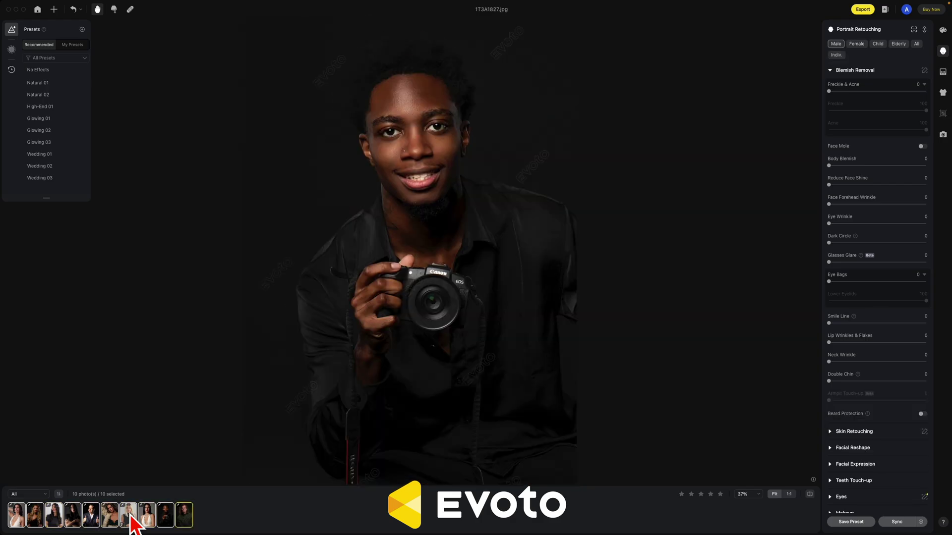
{"action": "key", "text": "Right"}
{"action": "key", "text": "Left"}
{"action": "key", "text": "Left"}
{"action": "key", "text": "Left"}
{"action": "key", "text": "Left"}
{"action": "key", "text": "Left"}
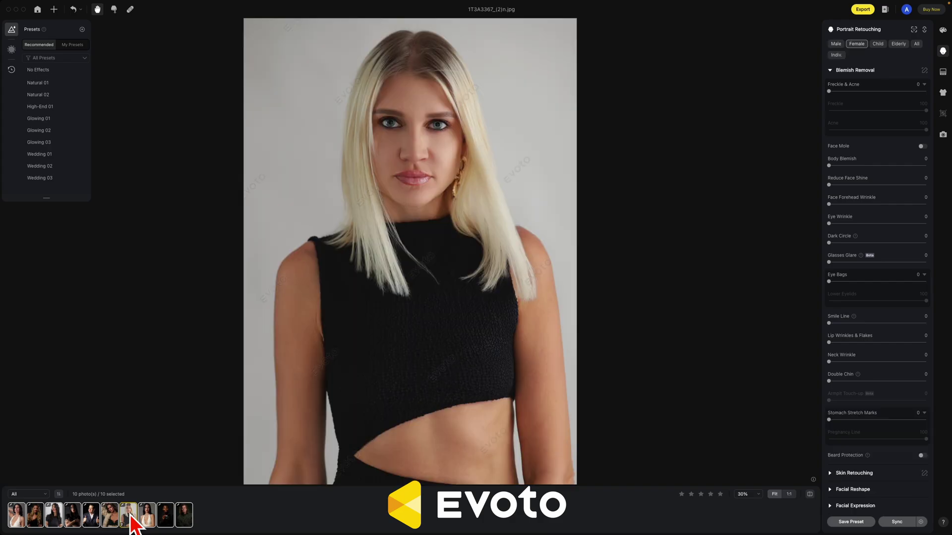
{"action": "key", "text": "Left"}
{"action": "key", "text": "Right"}
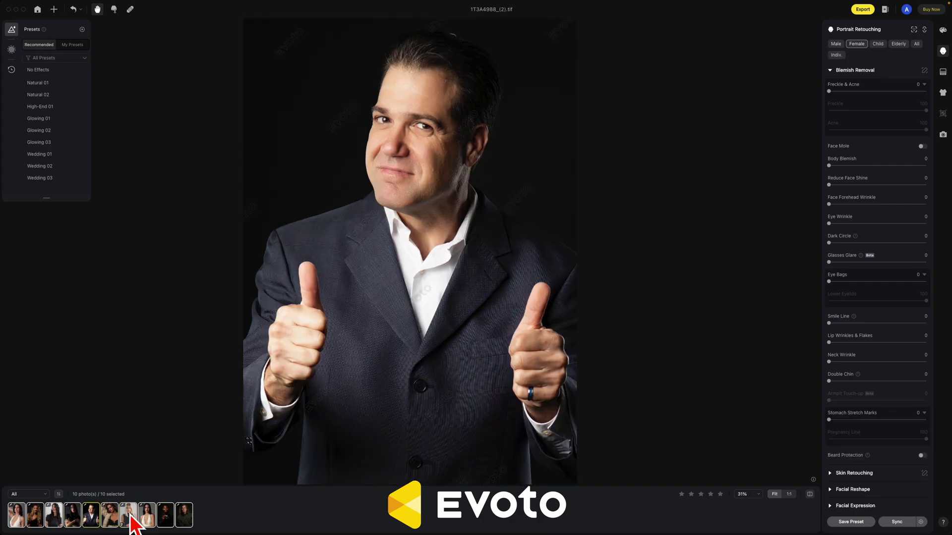
{"action": "key", "text": "Right"}
{"action": "key", "text": "Right"}
{"action": "key", "text": "Right"}
{"action": "key", "text": "Right"}
{"action": "key", "text": "Right"}
{"action": "key", "text": "Right"}
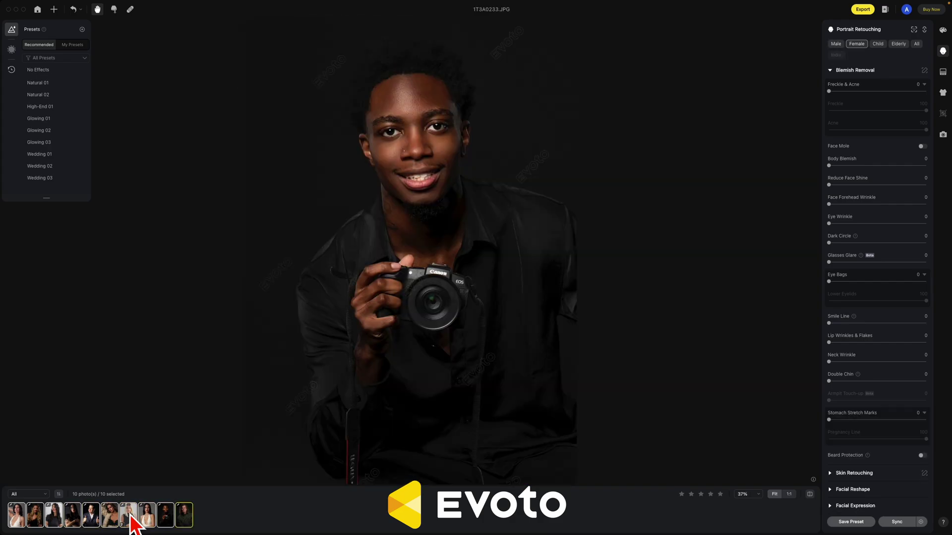
{"action": "key", "text": "Left"}
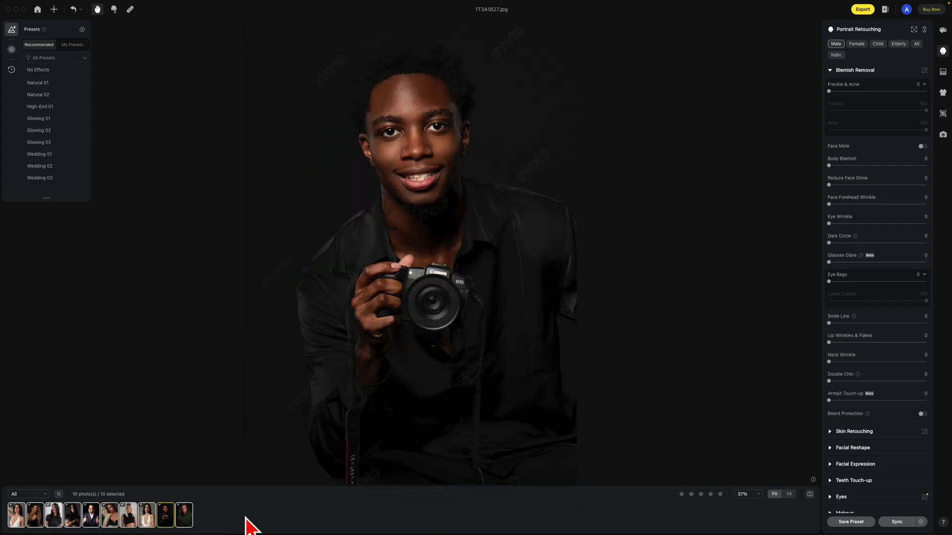
{"action": "key", "text": "Left"}
{"action": "key", "text": "Left"}
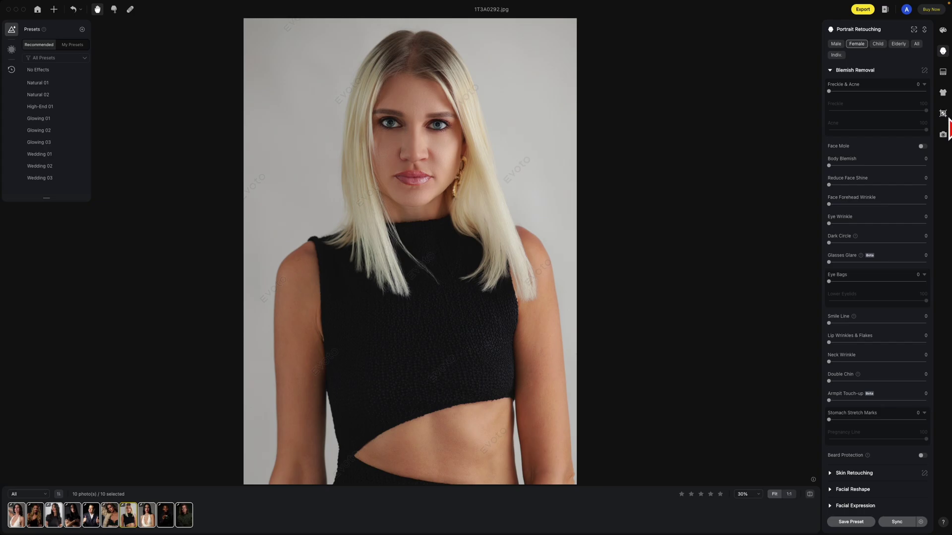
- Reset the blonde portrait's crop to the full uncropped image and apply it
{"action": "left_click", "coordinate": [943, 114]}
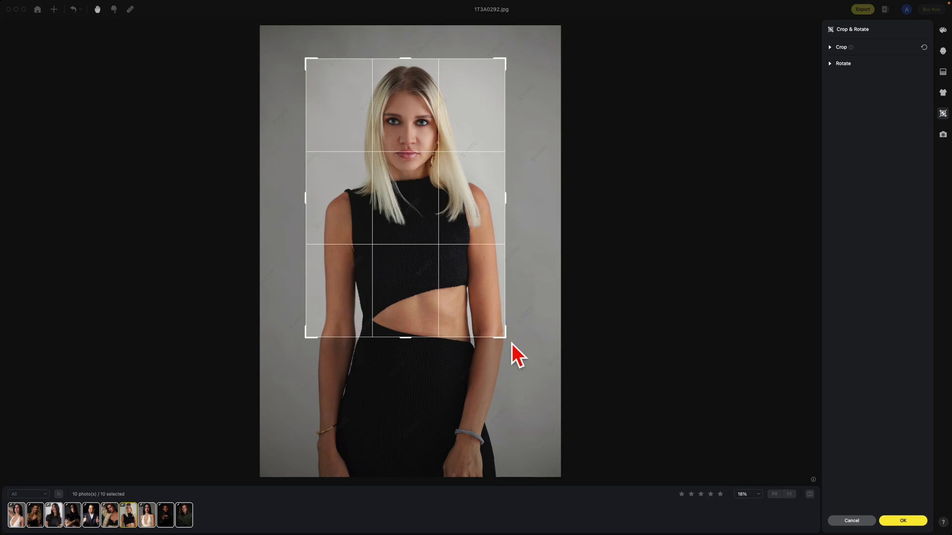
{"action": "left_click", "coordinate": [925, 47]}
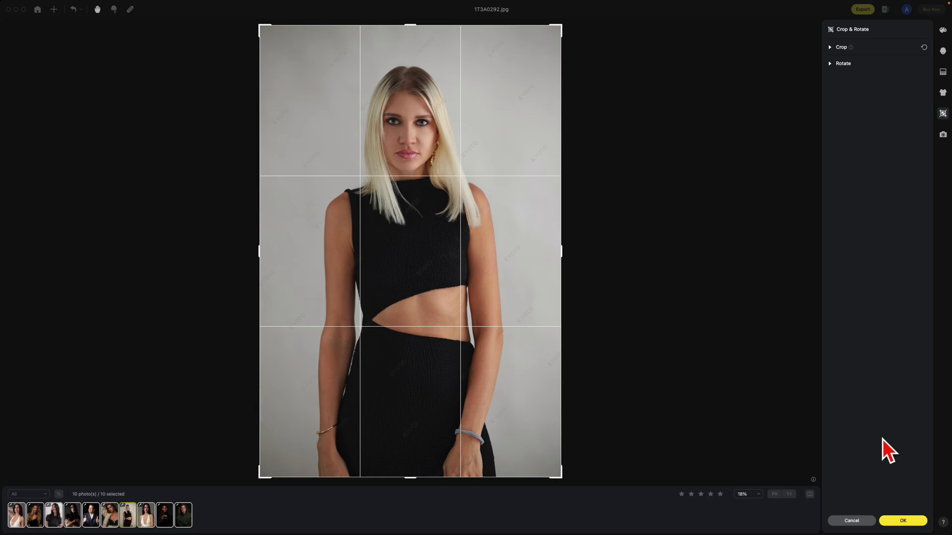
{"action": "left_click", "coordinate": [912, 520]}
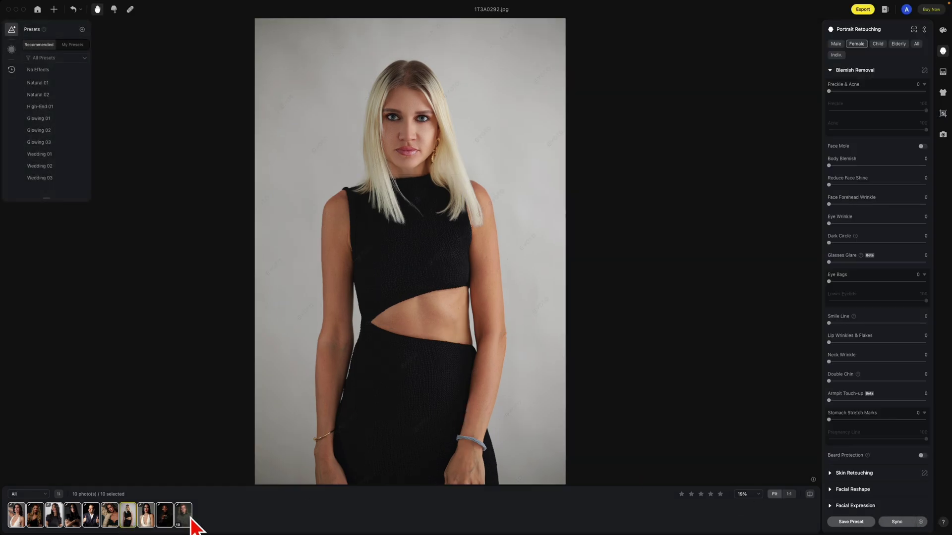
{"action": "left_click", "coordinate": [898, 523]}
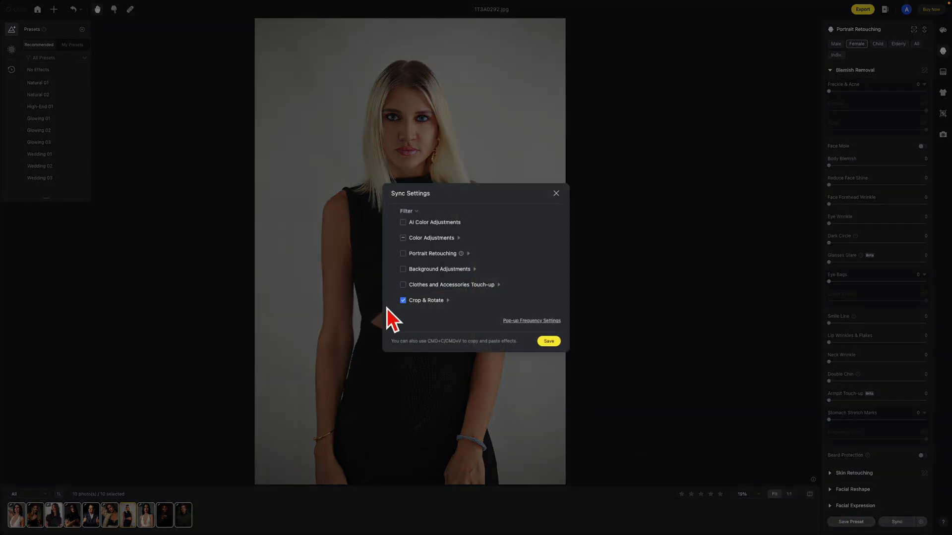
- Sync the uncropped framing to the other nine photos and check each one in the filmstrip
{"action": "left_click", "coordinate": [558, 342]}
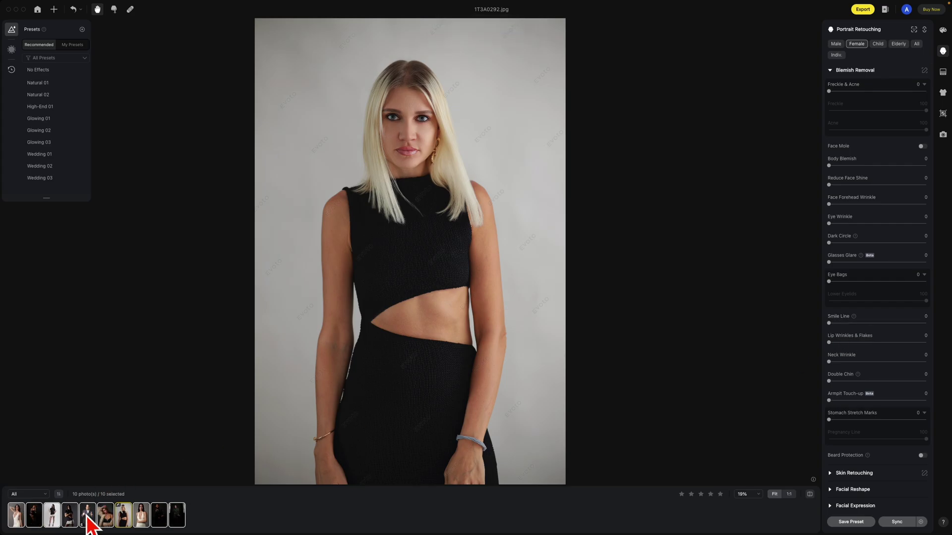
{"action": "left_click", "coordinate": [60, 518]}
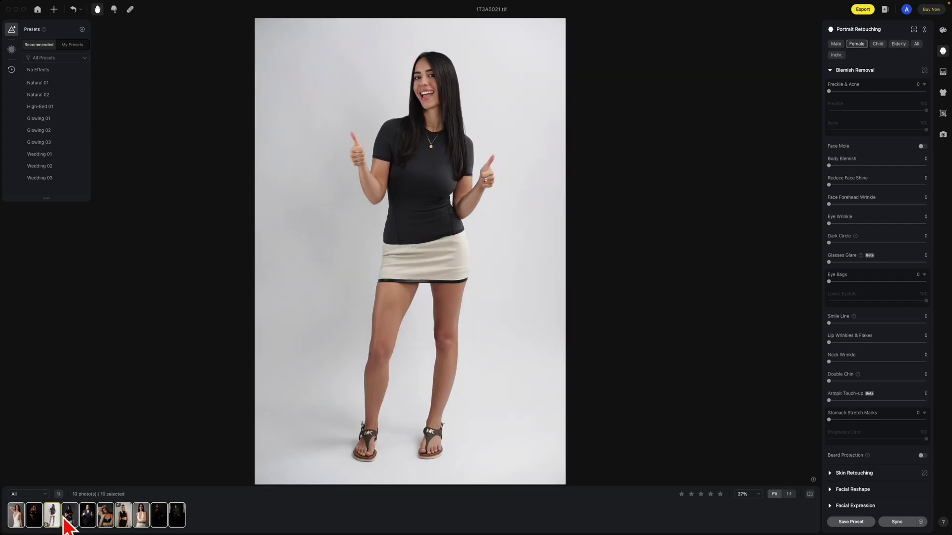
{"action": "key", "text": "Right"}
{"action": "key", "text": "Right"}
{"action": "key", "text": "Right"}
{"action": "key", "text": "Right"}
{"action": "key", "text": "Right"}
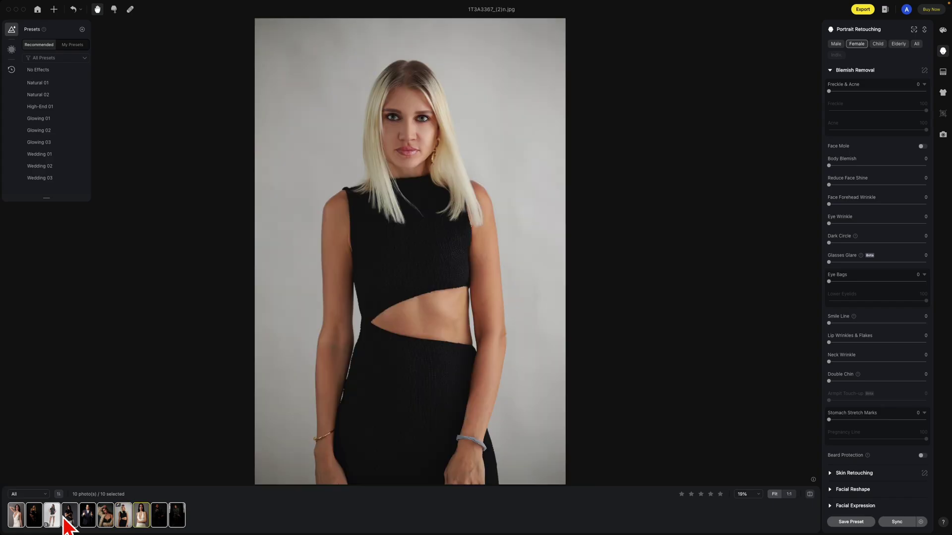
{"action": "key", "text": "Right"}
{"action": "key", "text": "Right"}
{"action": "key", "text": "Right"}
{"action": "key", "text": "Right"}
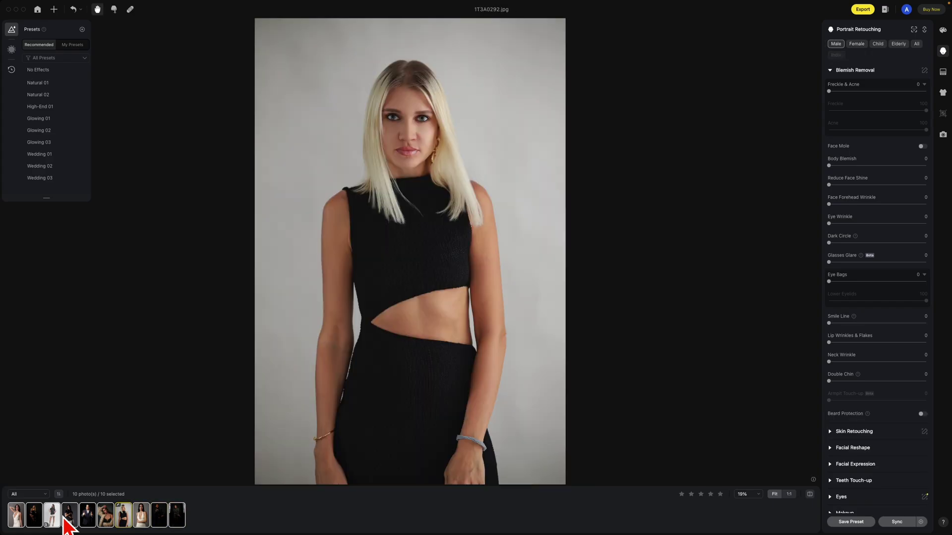
{"action": "key", "text": "Left"}
{"action": "key", "text": "Left"}
{"action": "key", "text": "Left"}
{"action": "key", "text": "Left"}
{"action": "key", "text": "Right"}
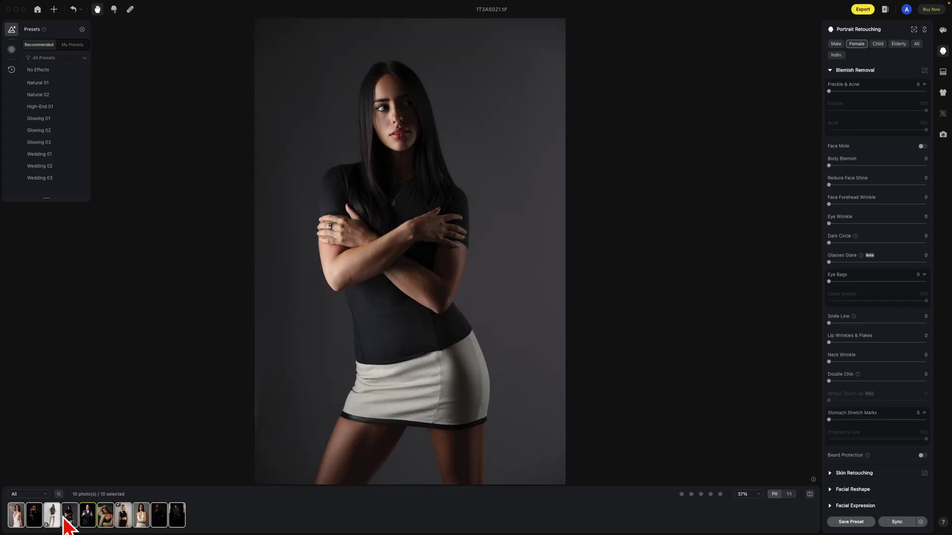
{"action": "key", "text": "Right"}
{"action": "key", "text": "Right"}
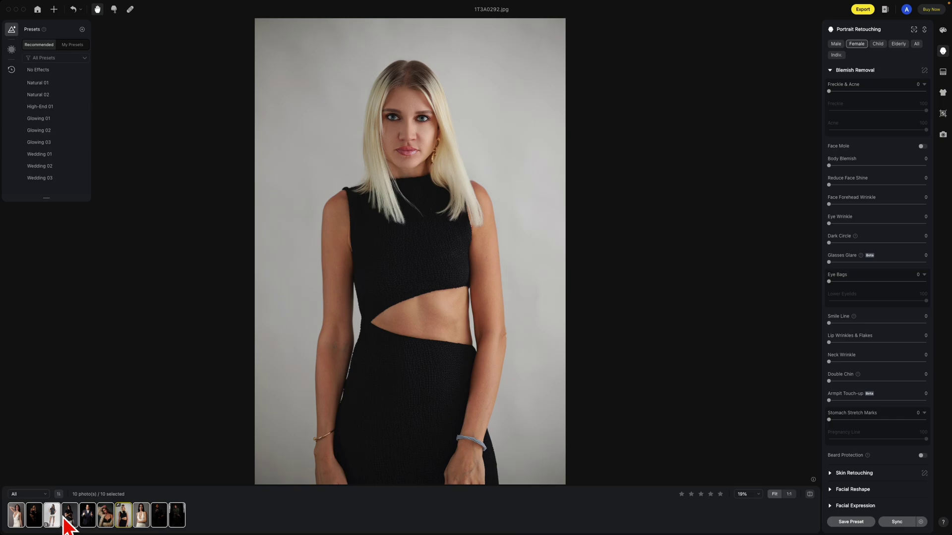
- Re-crop the blonde portrait with the 5*7 cm AI Headshot preset, face centred, down to her midriff
{"action": "left_click", "coordinate": [943, 115]}
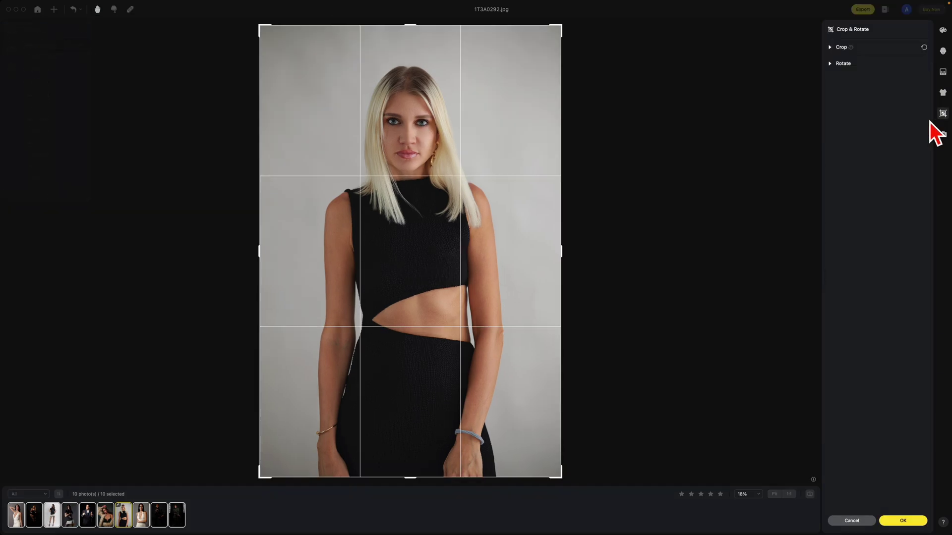
{"action": "left_click", "coordinate": [831, 48]}
{"action": "left_click", "coordinate": [847, 61]}
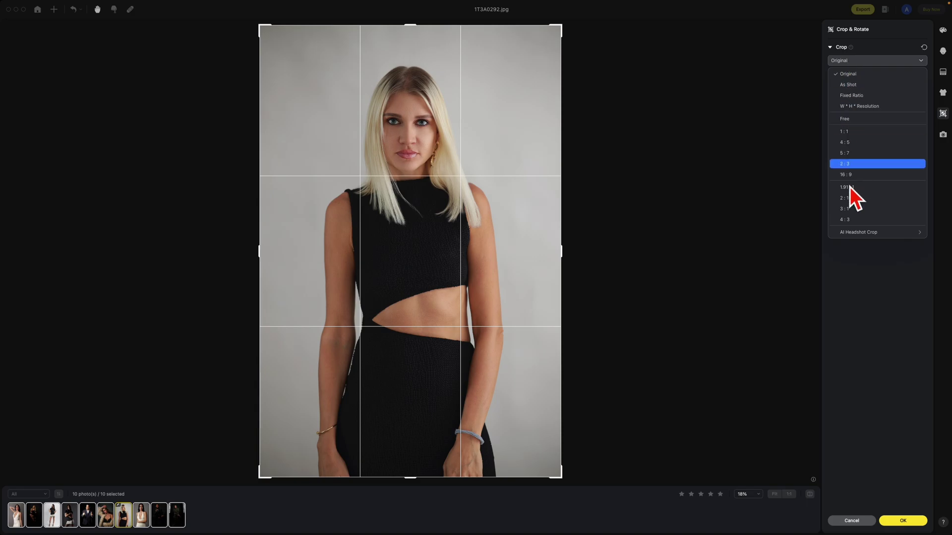
{"action": "mouse_move", "coordinate": [854, 234]}
{"action": "left_click", "coordinate": [784, 277]}
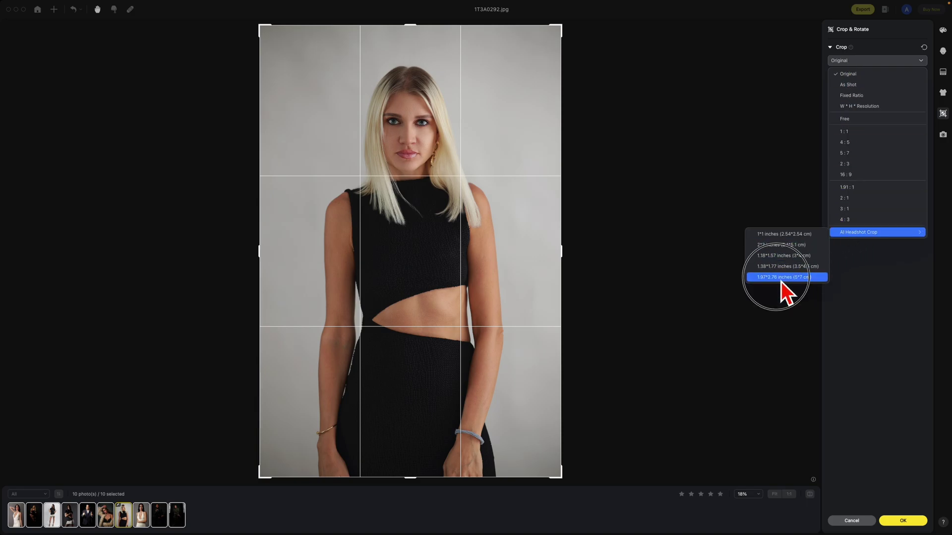
{"action": "left_click_drag", "start_coordinate": [477, 232], "coordinate": [498, 313]}
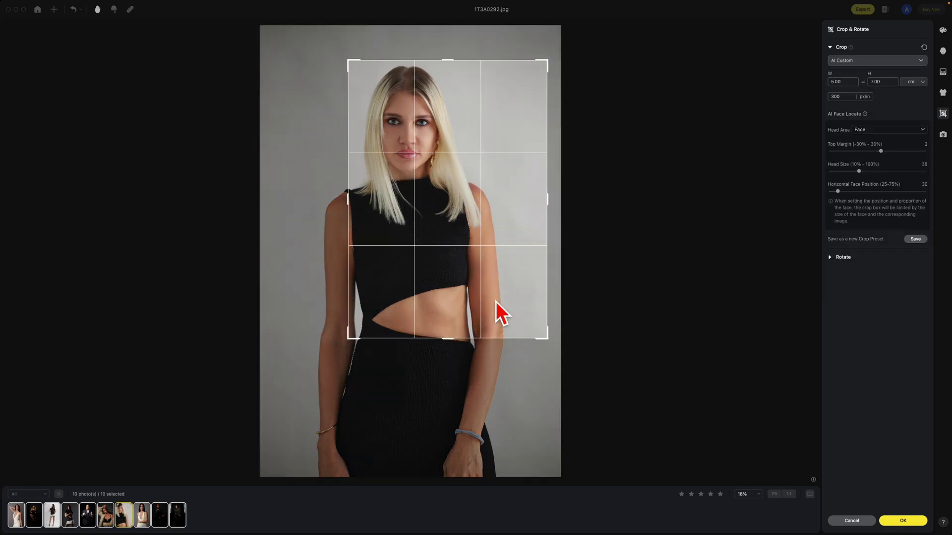
{"action": "left_click_drag", "start_coordinate": [480, 281], "coordinate": [442, 271]}
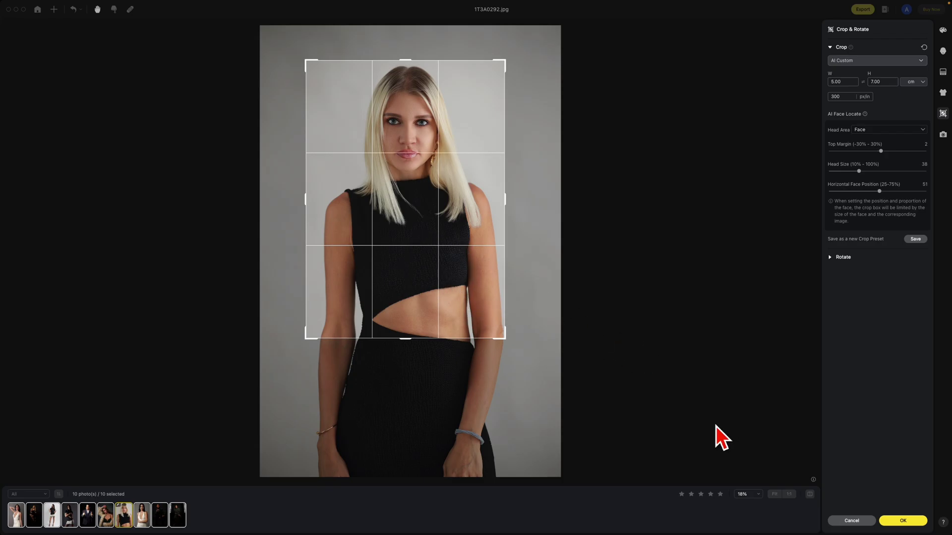
{"action": "left_click", "coordinate": [899, 519]}
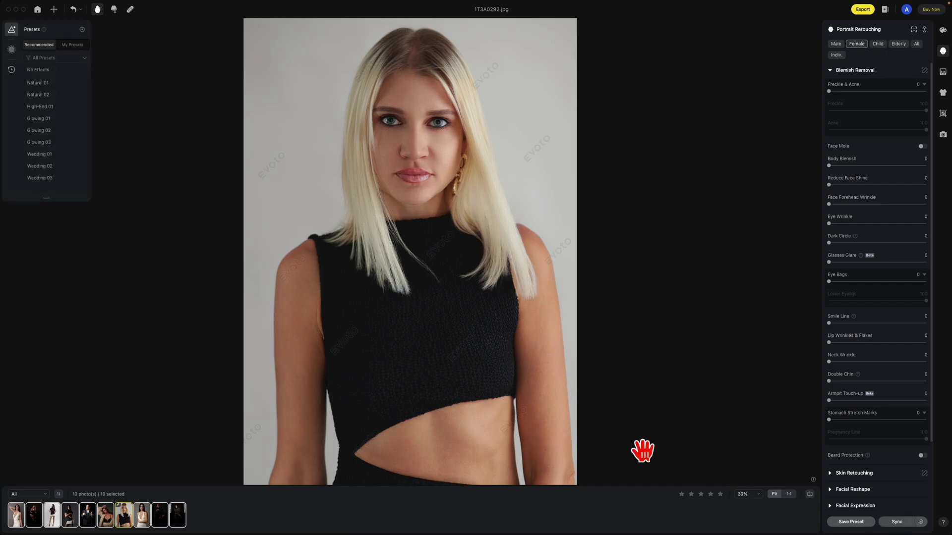
- Copy the blonde portrait's effect with only Crop & Rotate included, then view 1T3A0233.JPG
{"action": "mouse_move", "coordinate": [24, 3]}
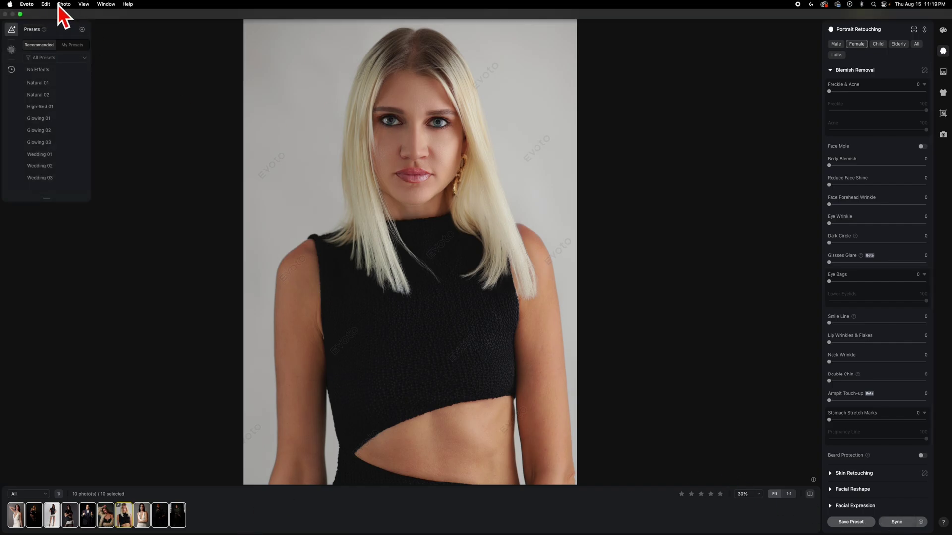
{"action": "left_click", "coordinate": [53, 7]}
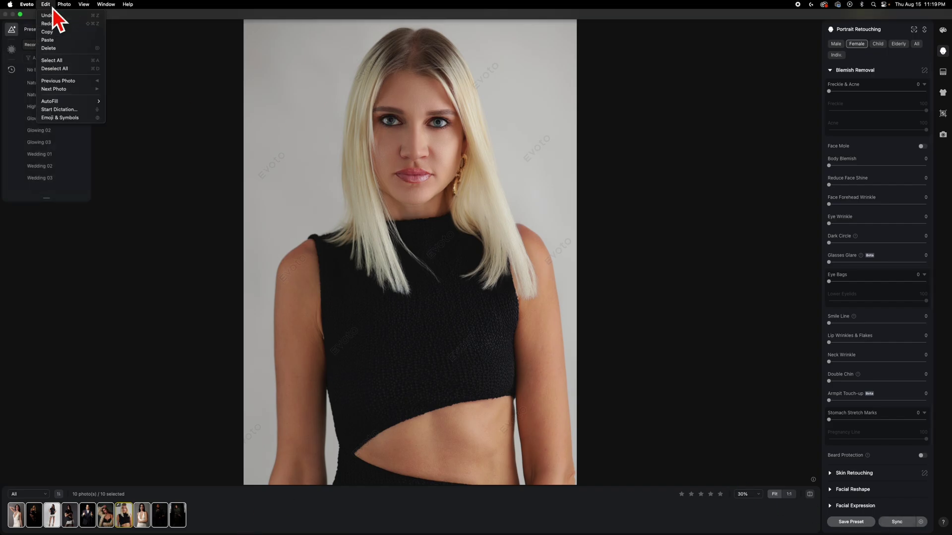
{"action": "left_click", "coordinate": [56, 35]}
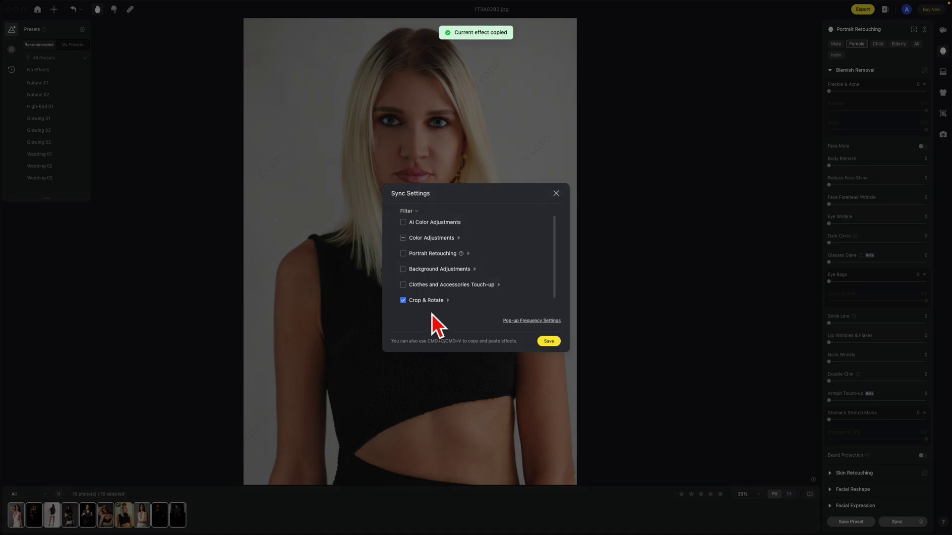
{"action": "left_click", "coordinate": [548, 341]}
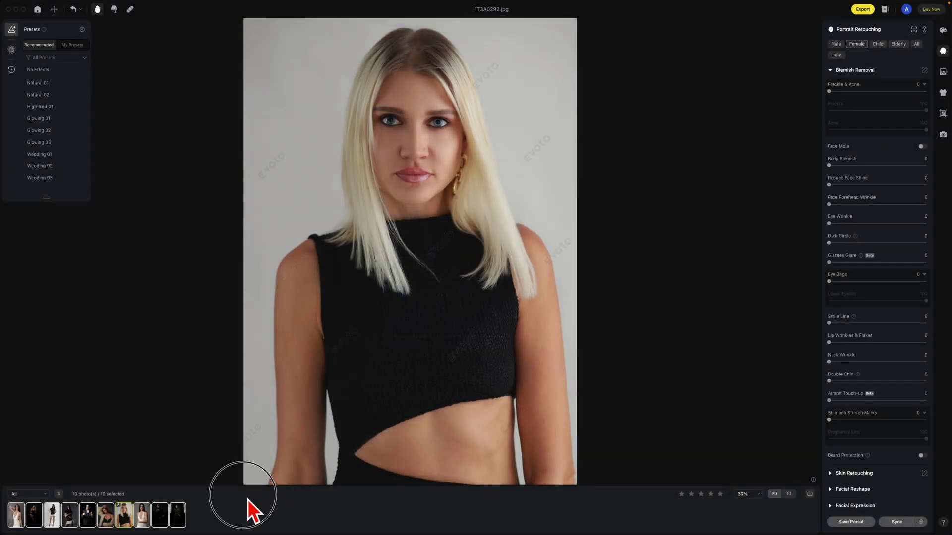
{"action": "left_click", "coordinate": [178, 515]}
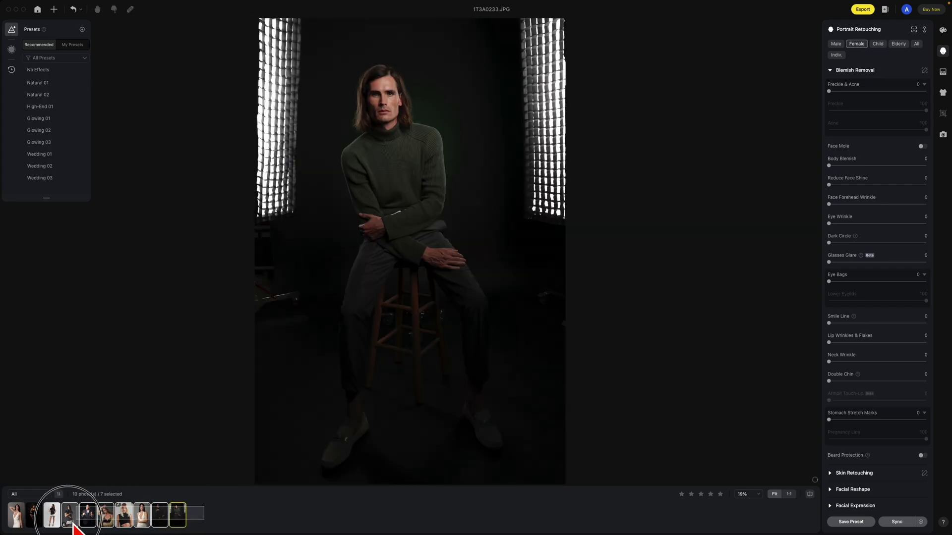
- Paste the copied headshot crop onto the selected portraits from the Edit menu
{"action": "left_click", "coordinate": [45, 4]}
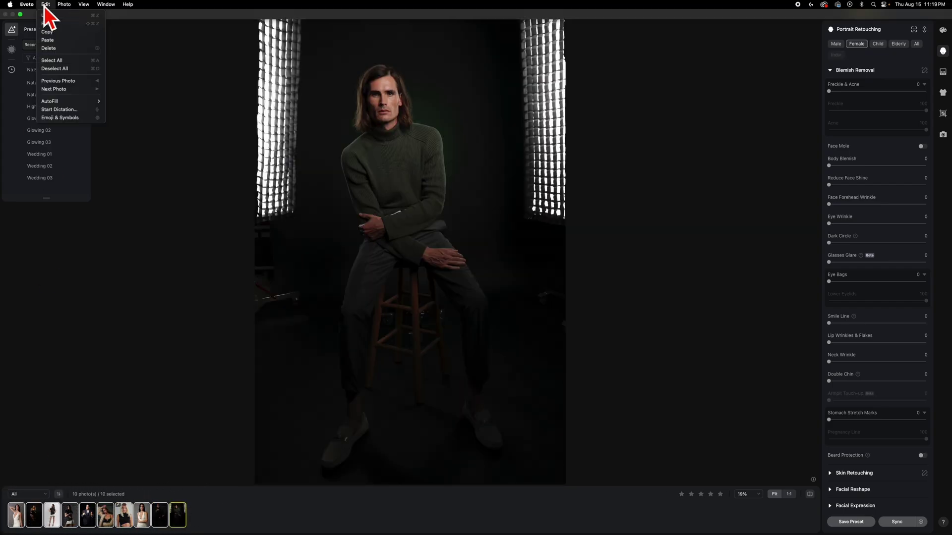
{"action": "left_click", "coordinate": [60, 40]}
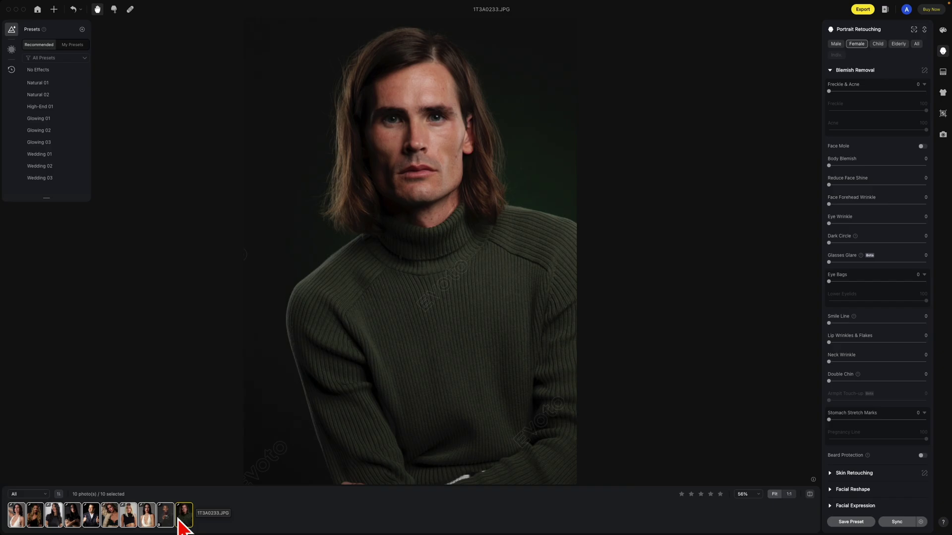
- Arrow through the neighbouring photos to check their pasted headshot crops, reaching the man holding a camera
{"action": "key", "text": "Left"}
{"action": "key", "text": "Left"}
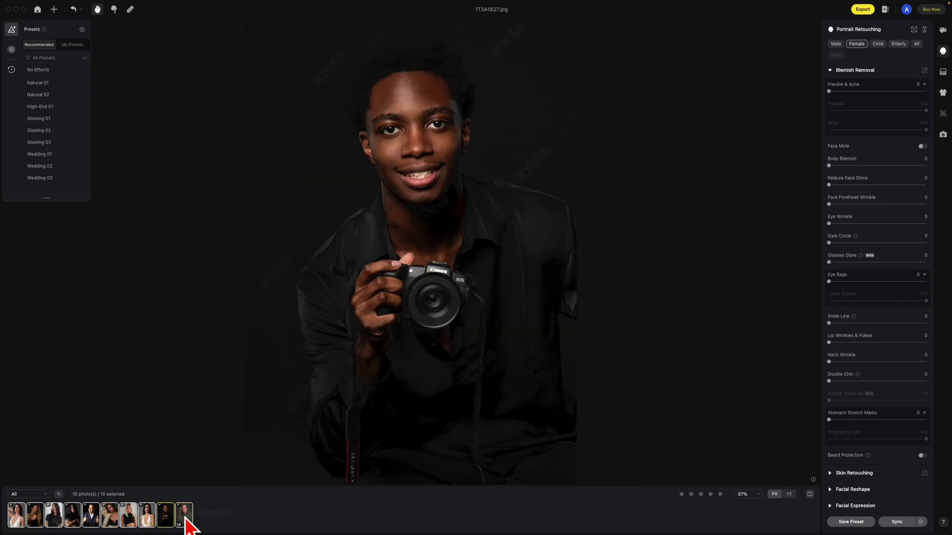
{"action": "key", "text": "Left"}
{"action": "key", "text": "Left"}
{"action": "key", "text": "Left"}
{"action": "key", "text": "Left"}
{"action": "key", "text": "Left"}
{"action": "key", "text": "Left"}
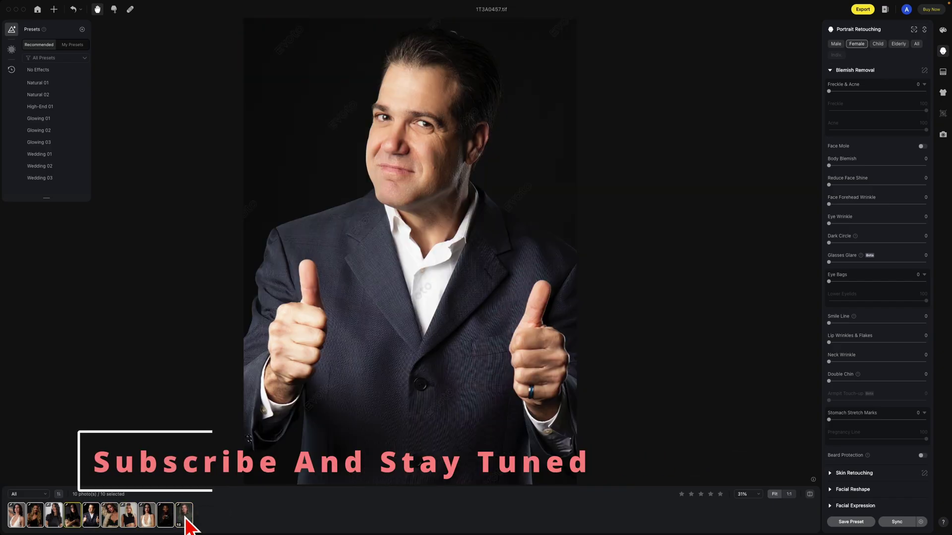
{"action": "key", "text": "Right"}
{"action": "key", "text": "Right"}
{"action": "key", "text": "Right"}
{"action": "key", "text": "Right"}
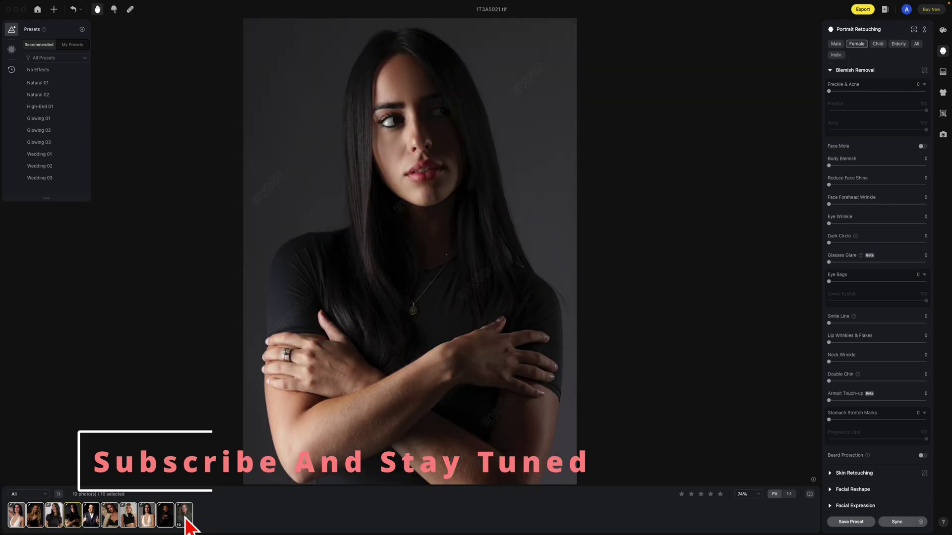
{"action": "key", "text": "Right"}
{"action": "key", "text": "Right"}
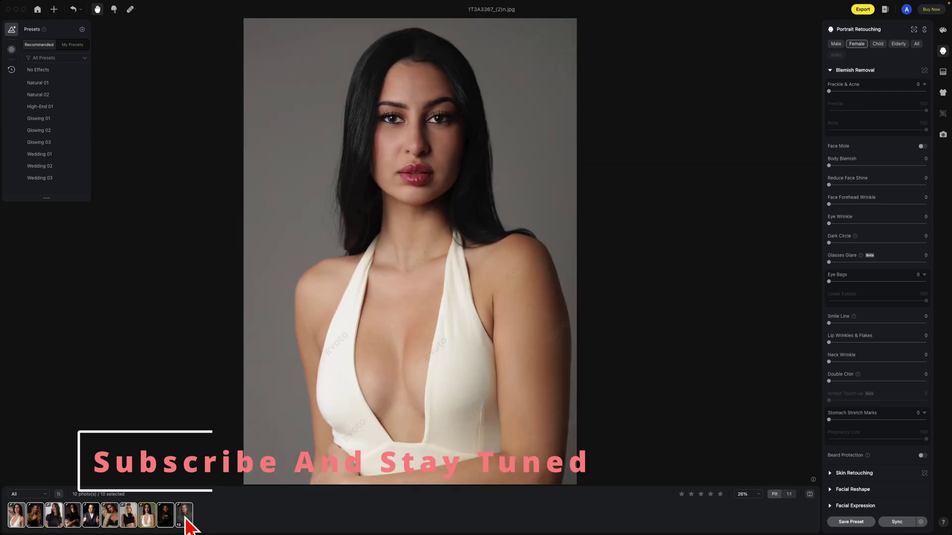
{"action": "key", "text": "Right"}
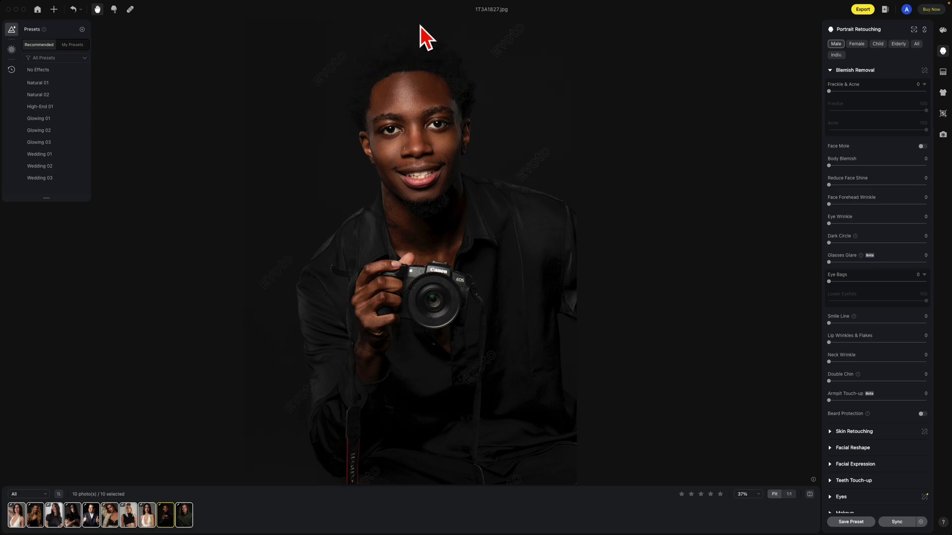
- Check the white-halter woman, camera man and green-sweater man, then arrow back to 1T3A0292.jpg
{"action": "left_click", "coordinate": [147, 515]}
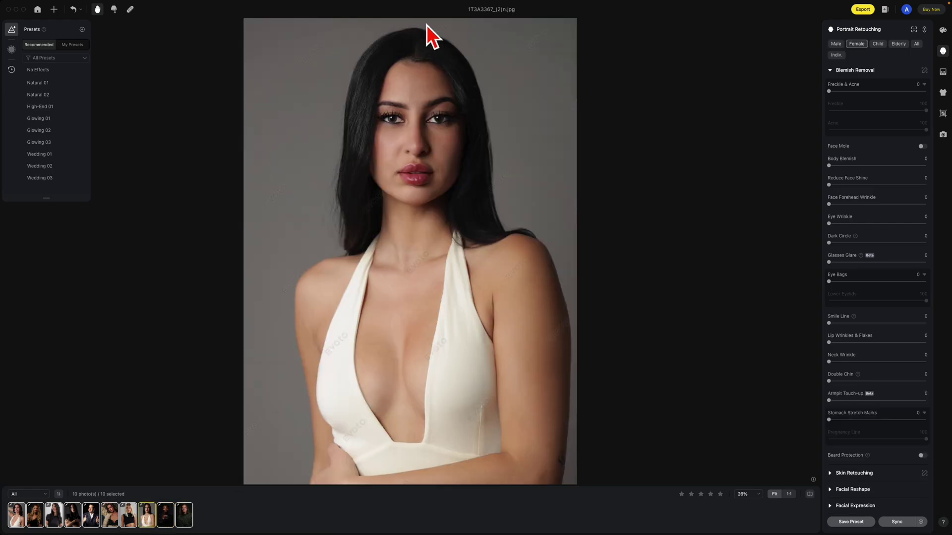
{"action": "left_click", "coordinate": [165, 516]}
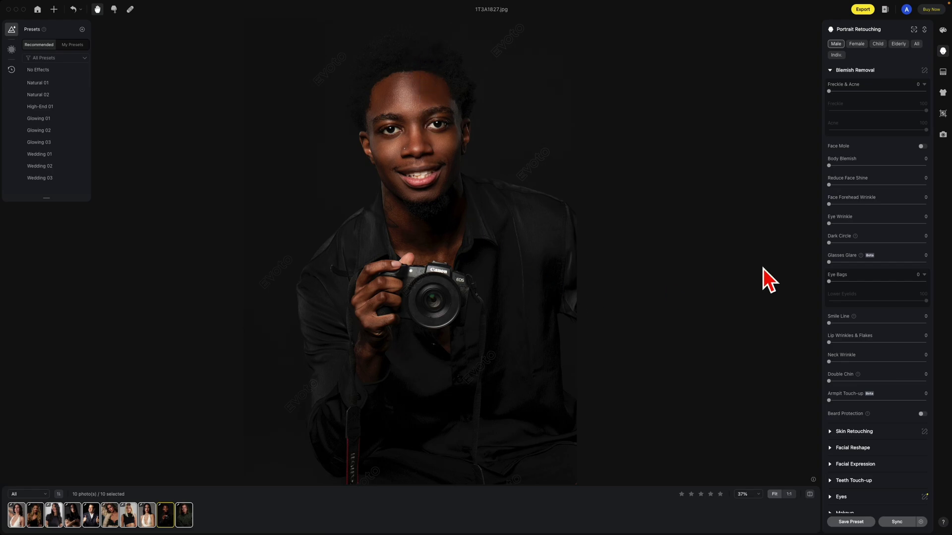
{"action": "left_click", "coordinate": [185, 518]}
{"action": "key", "text": "Left"}
{"action": "key", "text": "Left"}
{"action": "key", "text": "Left"}
{"action": "key", "text": "Left"}
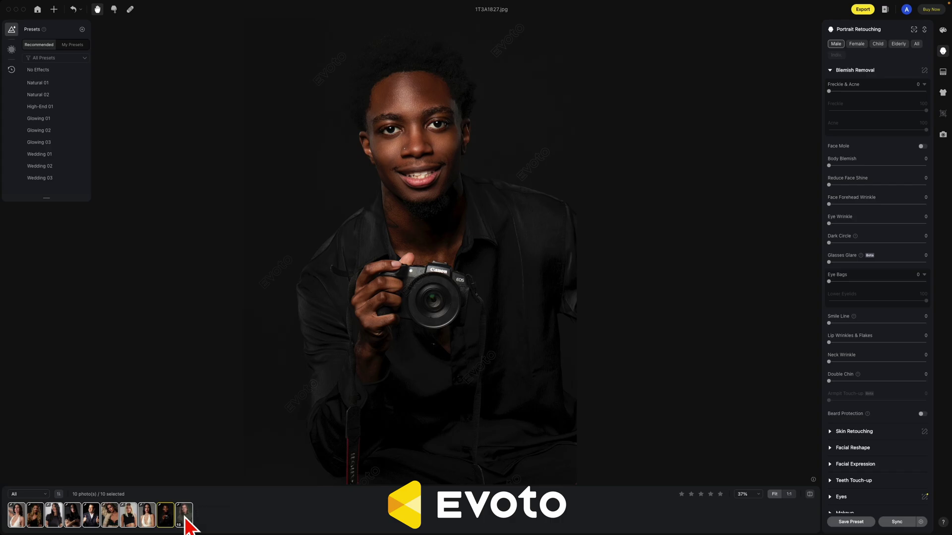
{"action": "key", "text": "Left"}
{"action": "key", "text": "Left"}
{"action": "key", "text": "Left"}
{"action": "key", "text": "Left"}
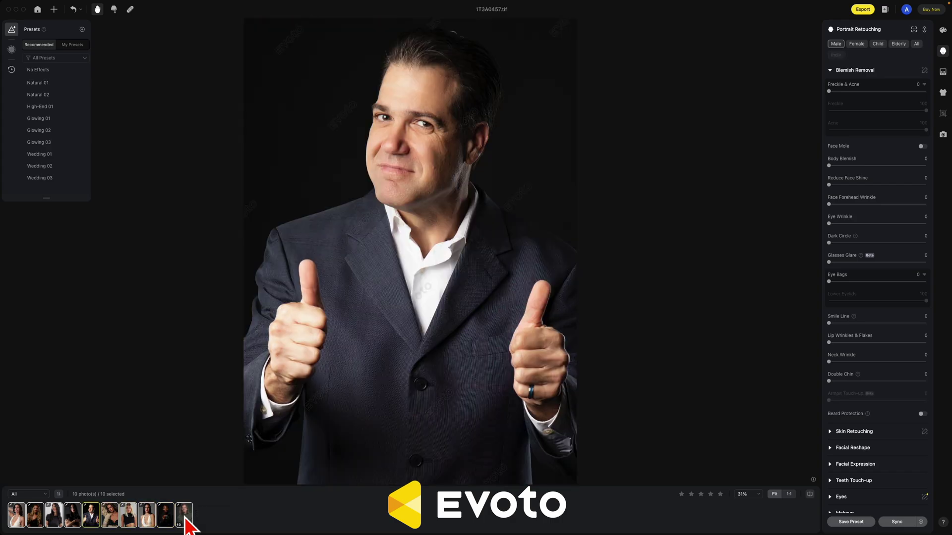
{"action": "key", "text": "Left"}
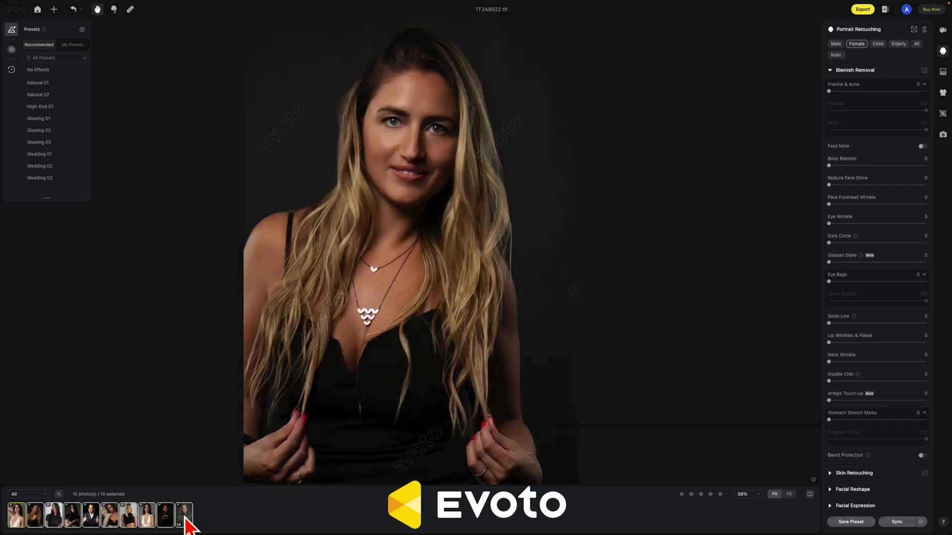
{"action": "key", "text": "Left"}
{"action": "key", "text": "Right"}
{"action": "key", "text": "Right"}
{"action": "key", "text": "Right"}
{"action": "key", "text": "Right"}
{"action": "key", "text": "Right"}
{"action": "key", "text": "Right"}
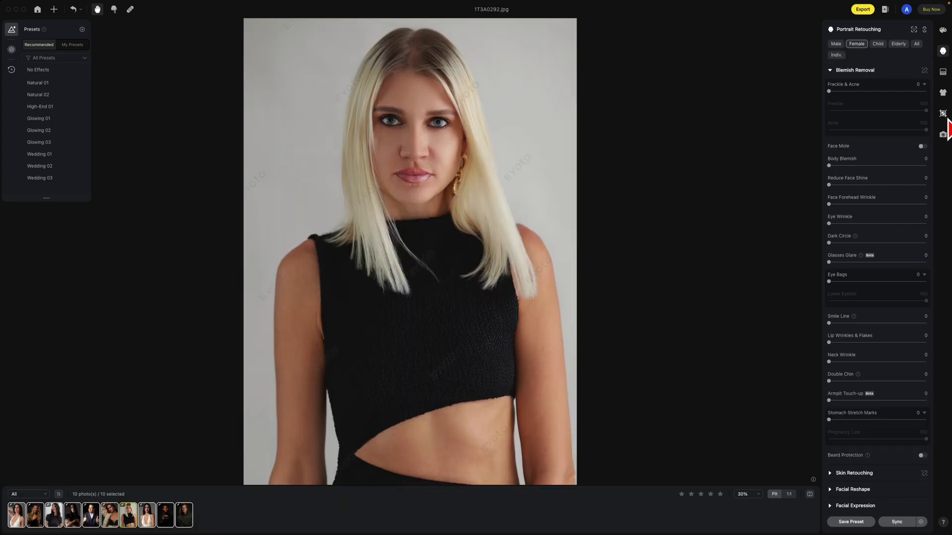
- Tilt the blonde portrait clockwise and move the crop frame up over her face
{"action": "left_click", "coordinate": [943, 113]}
{"action": "left_click_drag", "start_coordinate": [531, 293], "coordinate": [556, 221]}
{"action": "left_click_drag", "start_coordinate": [430, 185], "coordinate": [435, 178]}
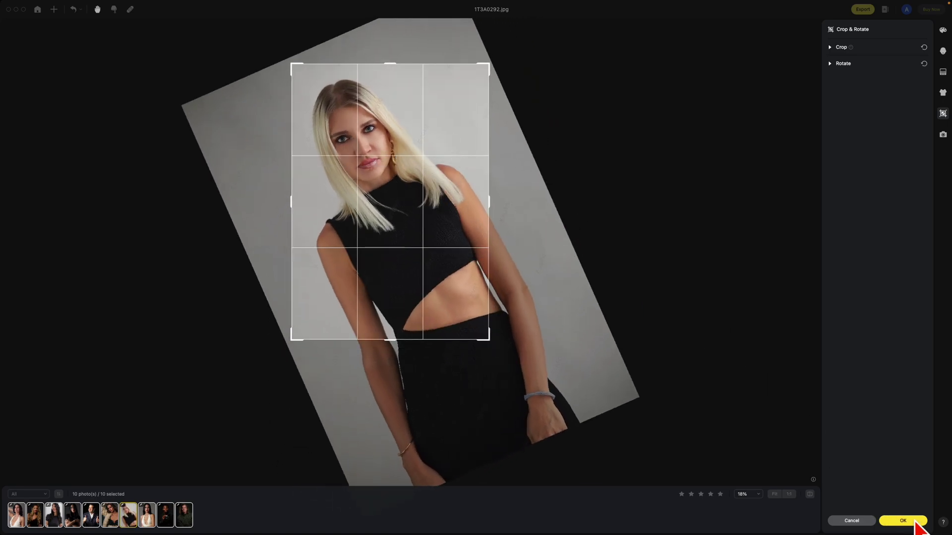
{"action": "left_click", "coordinate": [903, 521]}
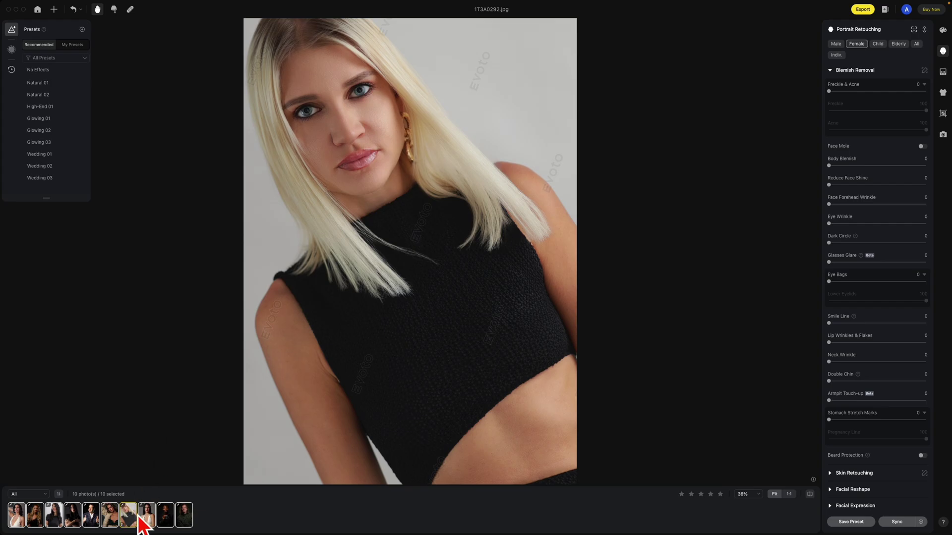
- Copy the tilted crop with only Crop & Rotate synced, then show 1T3A0233.JPG
{"action": "left_click", "coordinate": [53, 6]}
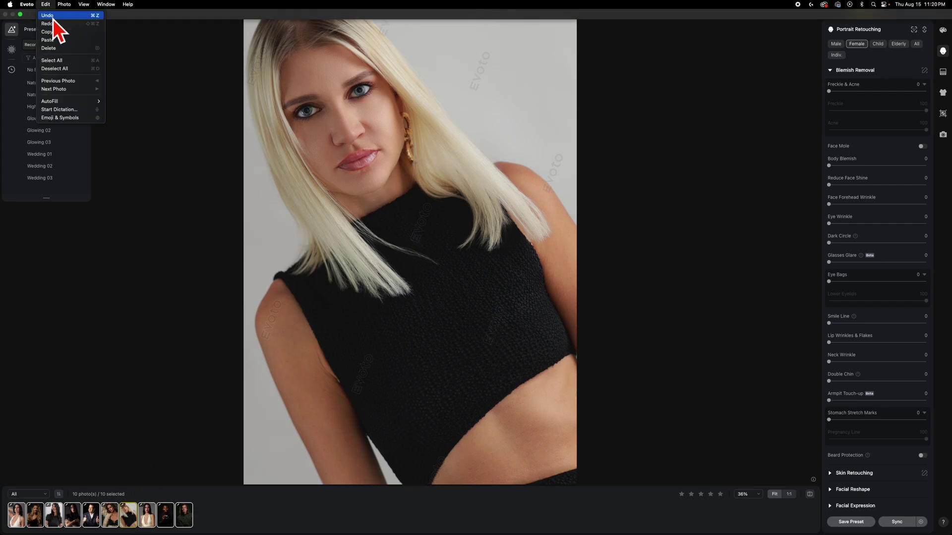
{"action": "left_click", "coordinate": [54, 38]}
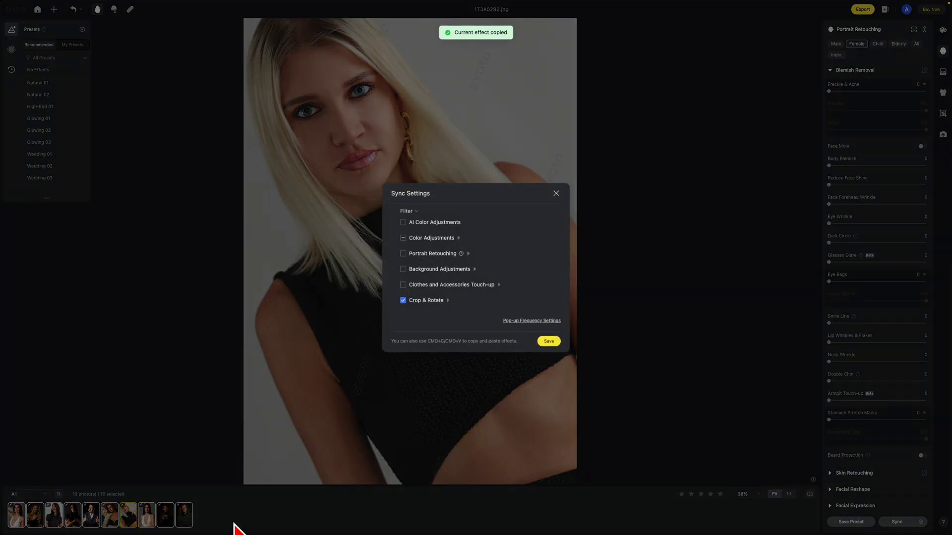
{"action": "left_click", "coordinate": [553, 342]}
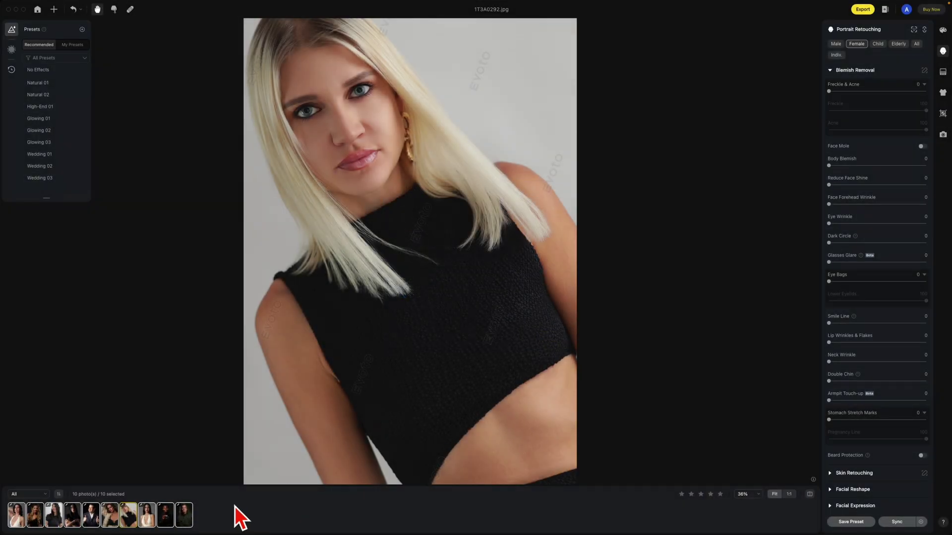
{"action": "left_click", "coordinate": [184, 516]}
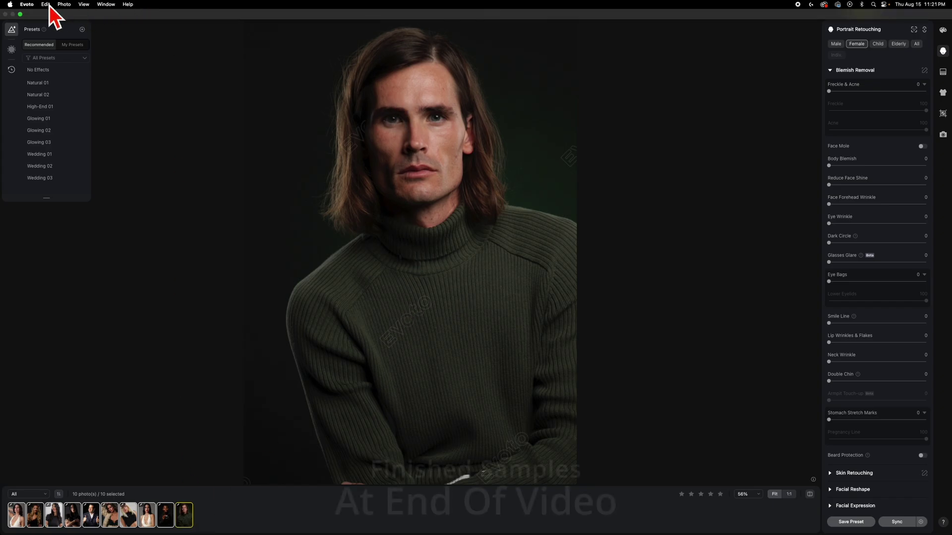
- Paste the tilted crop onto the other nine photos, check a few, and return to the blonde portrait
{"action": "left_click", "coordinate": [48, 4]}
{"action": "left_click", "coordinate": [52, 42]}
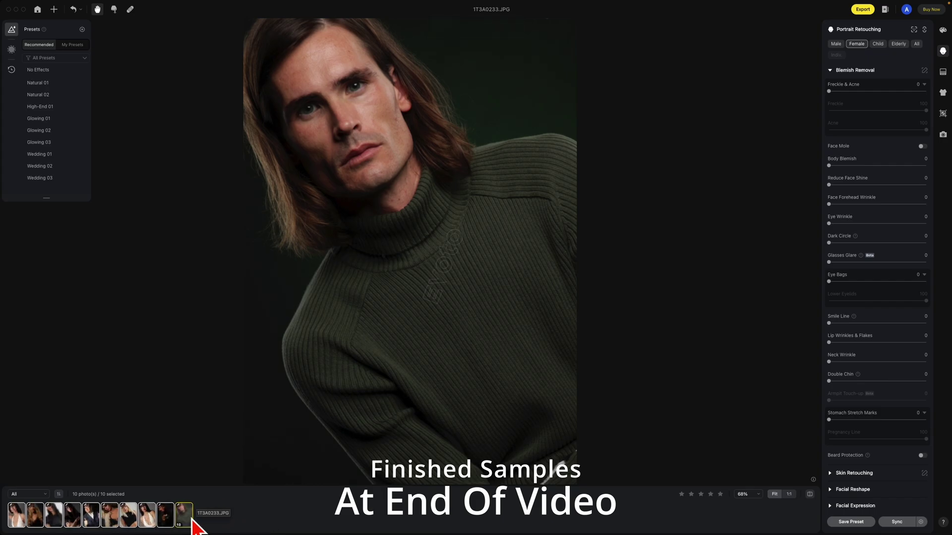
{"action": "key", "text": "Left"}
{"action": "key", "text": "Left"}
{"action": "key", "text": "Left"}
{"action": "key", "text": "Left"}
{"action": "key", "text": "Left"}
{"action": "key", "text": "Left"}
{"action": "key", "text": "Left"}
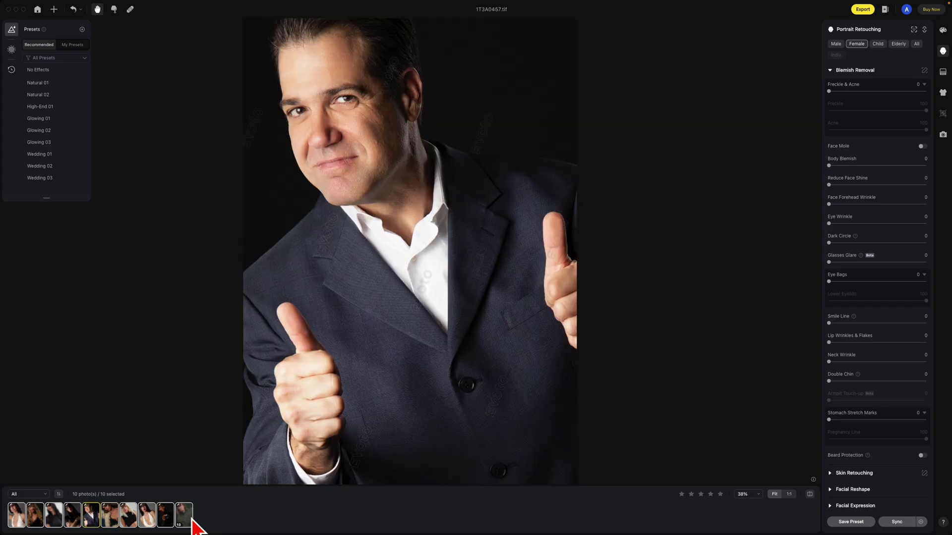
{"action": "key", "text": "Left"}
{"action": "key", "text": "Left"}
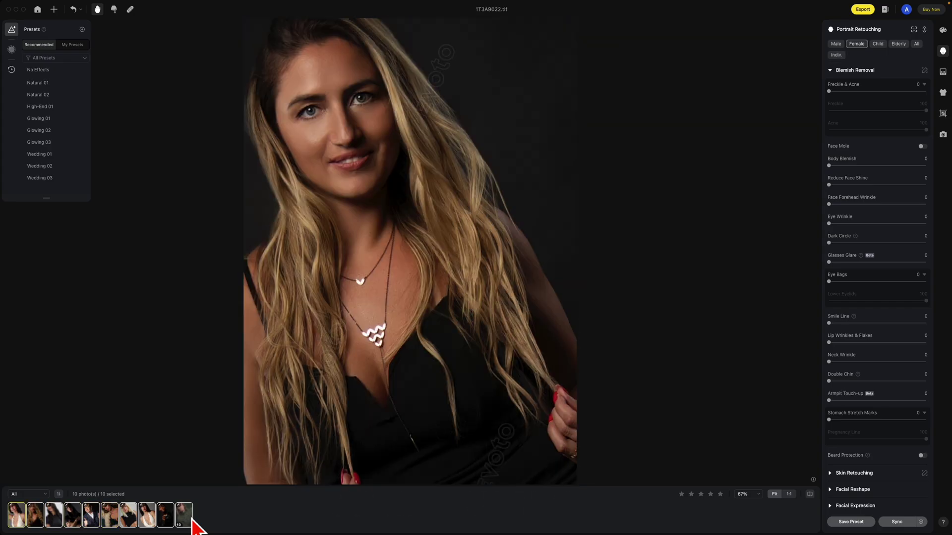
{"action": "key", "text": "Right"}
{"action": "key", "text": "Right"}
{"action": "key", "text": "Right"}
{"action": "key", "text": "Right"}
{"action": "key", "text": "Right"}
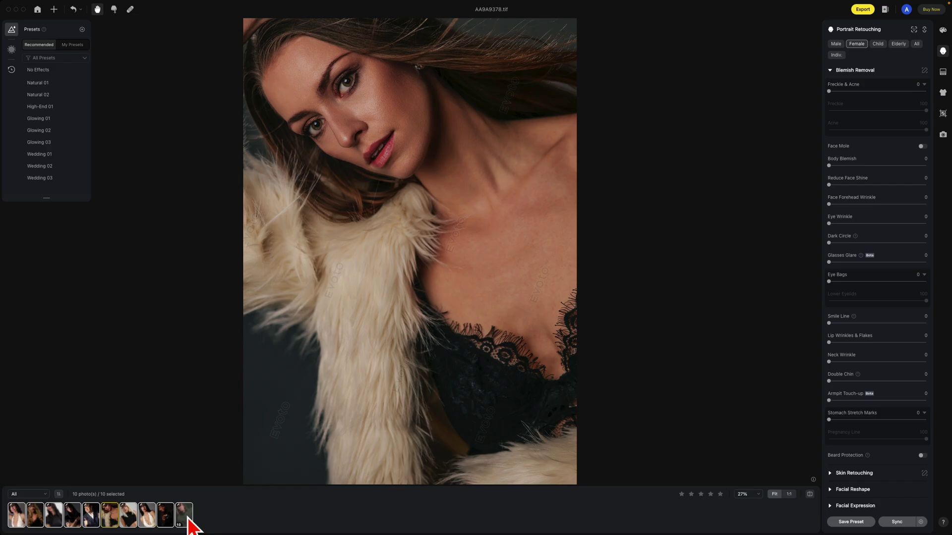
{"action": "left_click", "coordinate": [126, 518]}
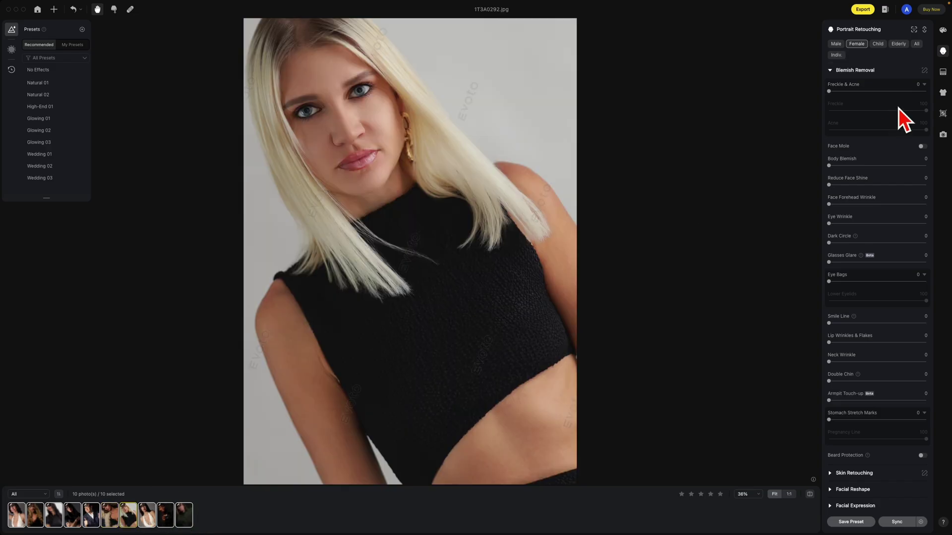
- Reset the blonde photo's rotation to level and shrink the crop to a head-and-shoulders frame
{"action": "left_click", "coordinate": [943, 114]}
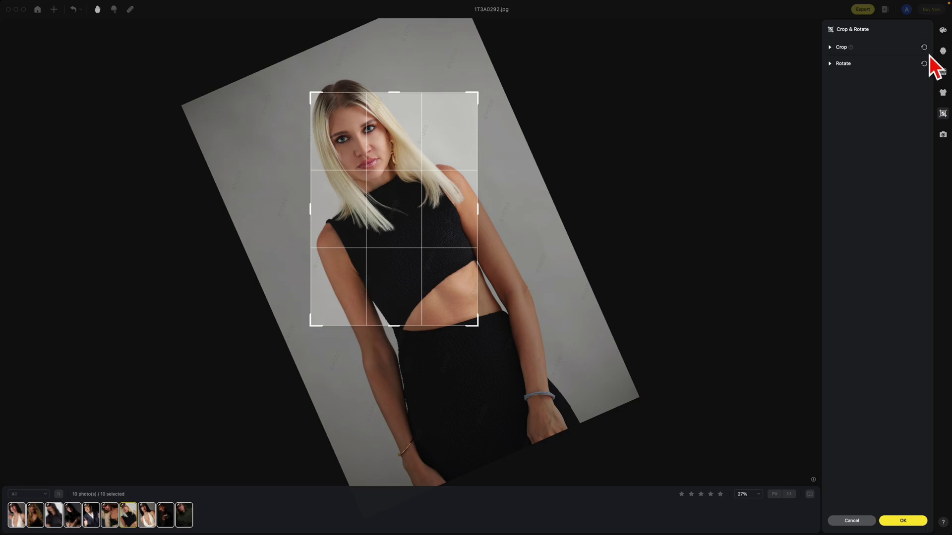
{"action": "left_click", "coordinate": [923, 63]}
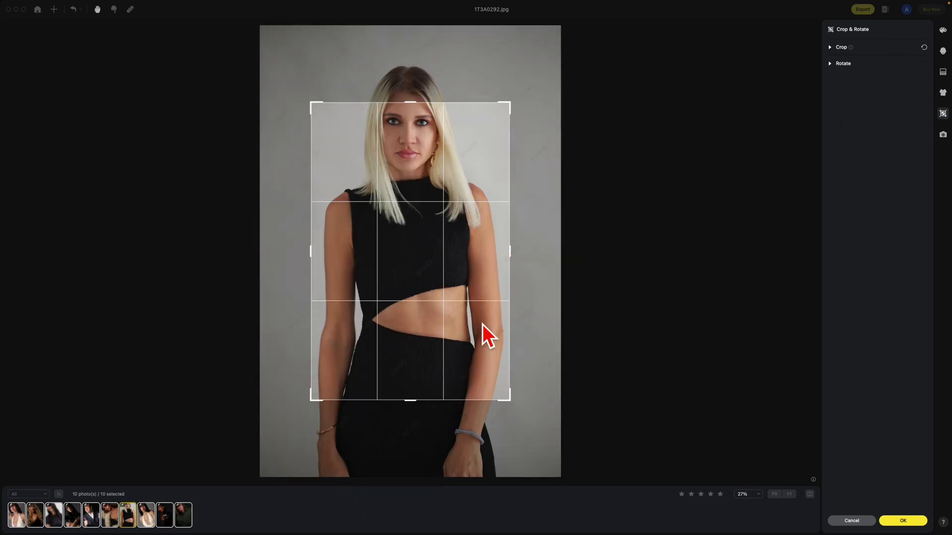
{"action": "left_click_drag", "start_coordinate": [505, 412], "coordinate": [439, 265]}
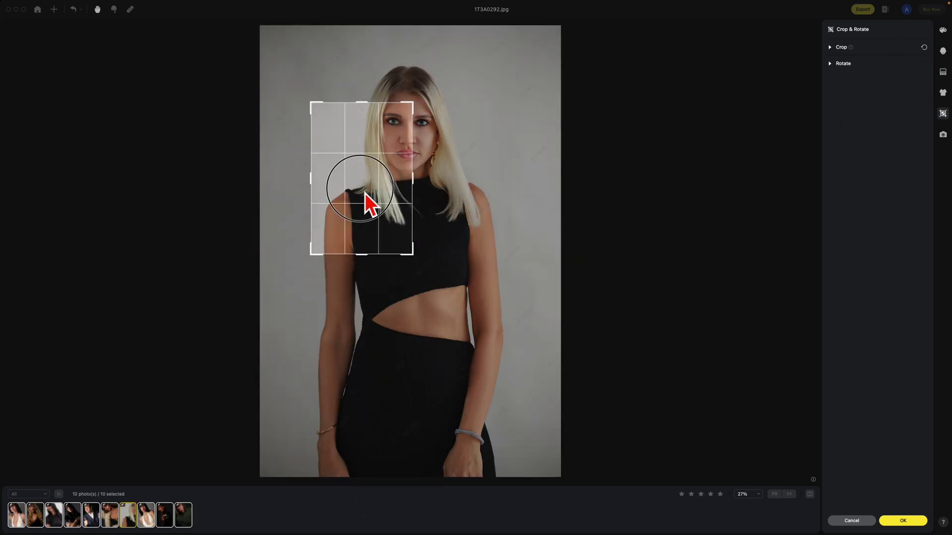
{"action": "left_click_drag", "start_coordinate": [366, 198], "coordinate": [411, 206]}
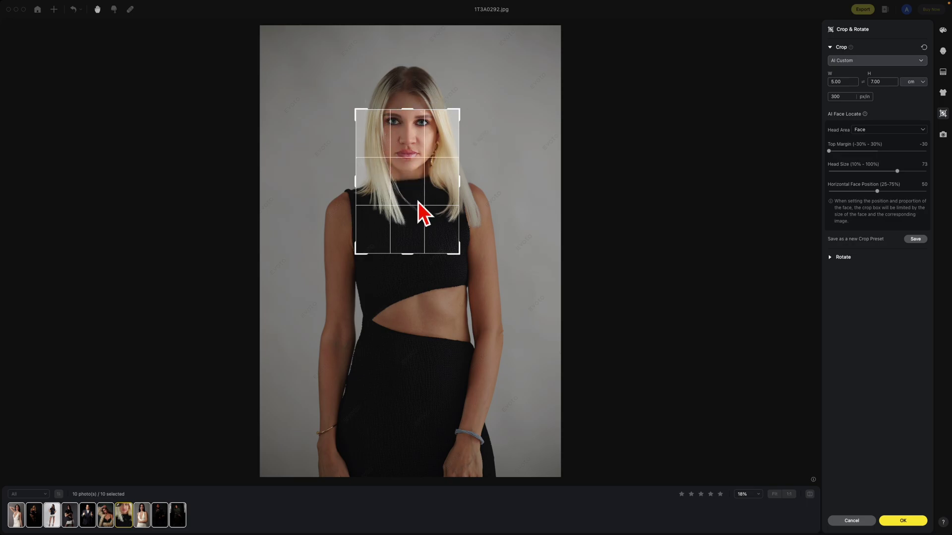
- Position her face in the 5×7 cm AI crop (head size 65, face position 52) and apply it
{"action": "left_click_drag", "start_coordinate": [416, 177], "coordinate": [503, 248]}
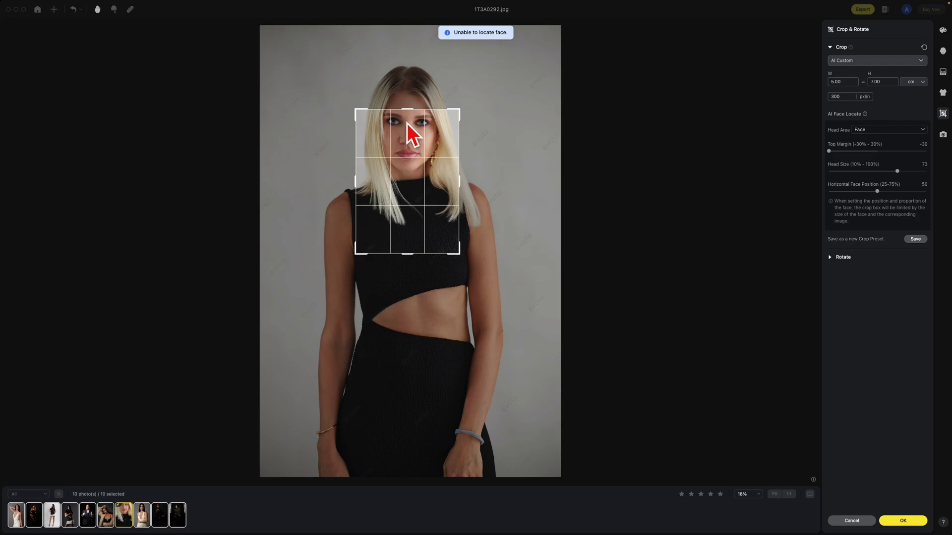
{"action": "mouse_move", "coordinate": [407, 141]}
{"action": "left_mouse_down"}
{"action": "mouse_move", "coordinate": [404, 167]}
{"action": "mouse_move", "coordinate": [407, 153]}
{"action": "left_mouse_up"}
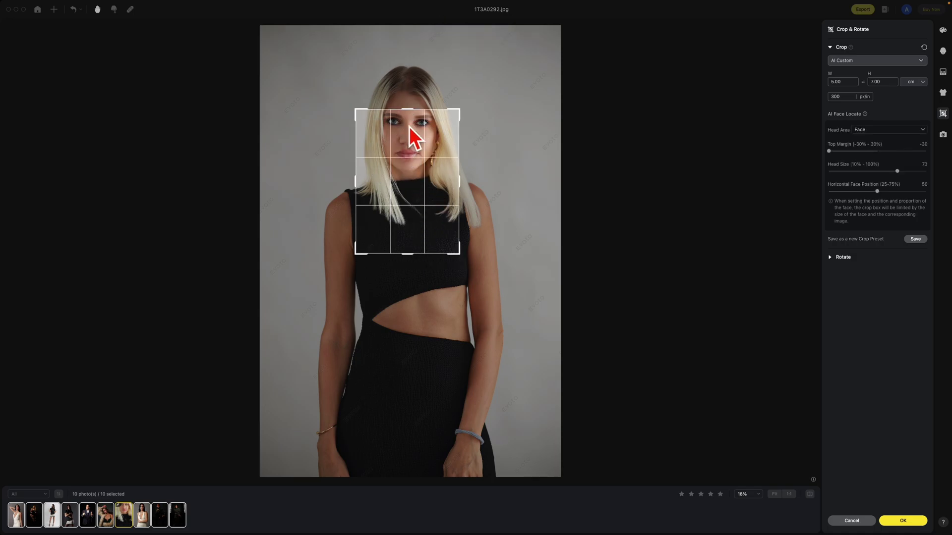
{"action": "left_click_drag", "start_coordinate": [409, 142], "coordinate": [419, 188]}
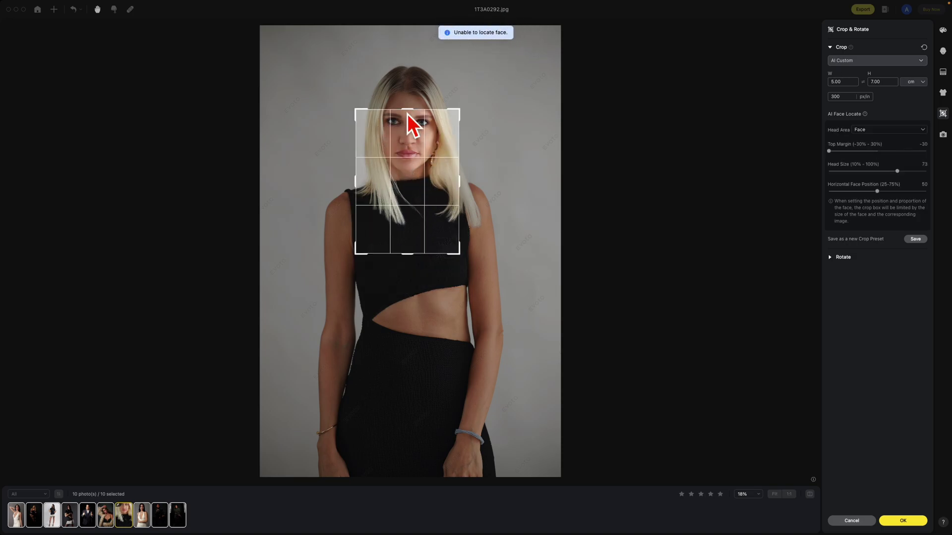
{"action": "mouse_move", "coordinate": [406, 114]}
{"action": "left_mouse_down"}
{"action": "mouse_move", "coordinate": [409, 124]}
{"action": "mouse_move", "coordinate": [412, 81]}
{"action": "mouse_move", "coordinate": [409, 117]}
{"action": "left_mouse_up"}
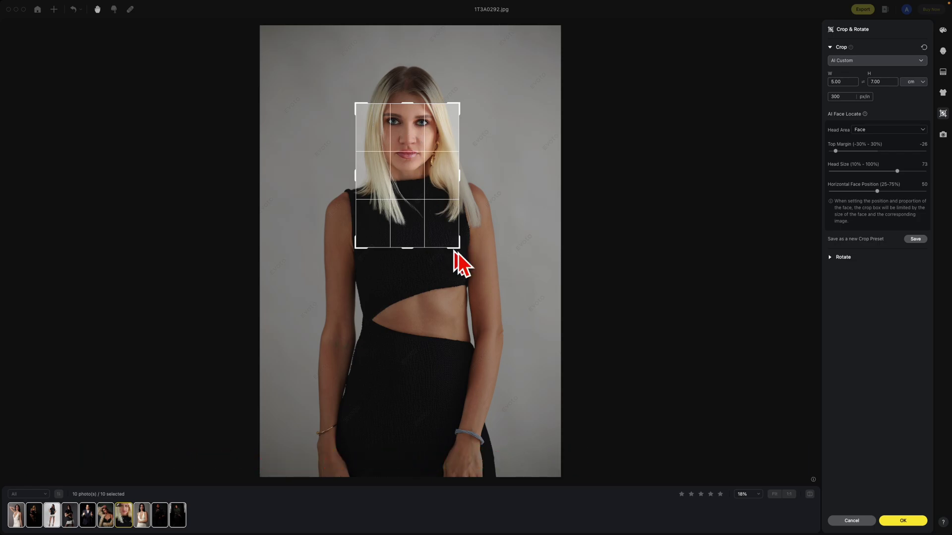
{"action": "left_click_drag", "start_coordinate": [455, 253], "coordinate": [465, 269]}
{"action": "left_click_drag", "start_coordinate": [418, 221], "coordinate": [409, 217]}
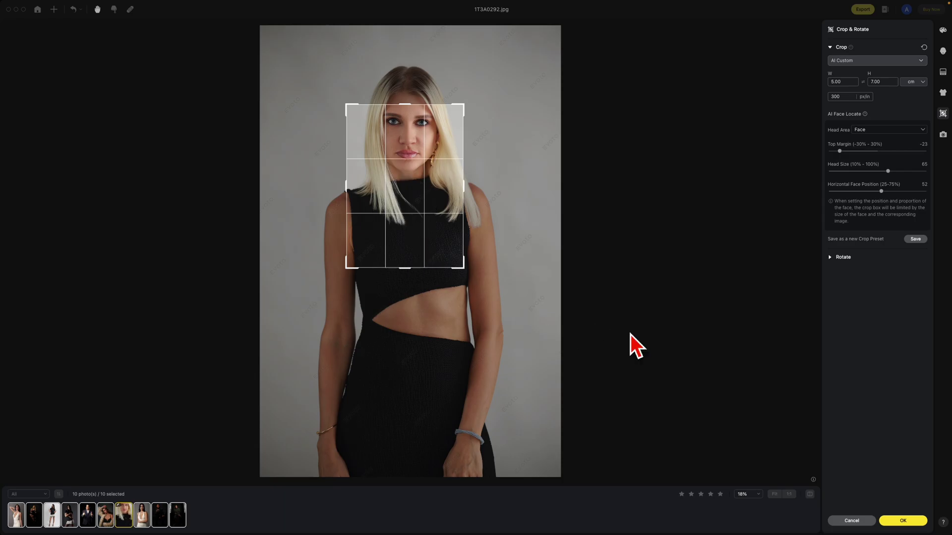
{"action": "left_click", "coordinate": [911, 521]}
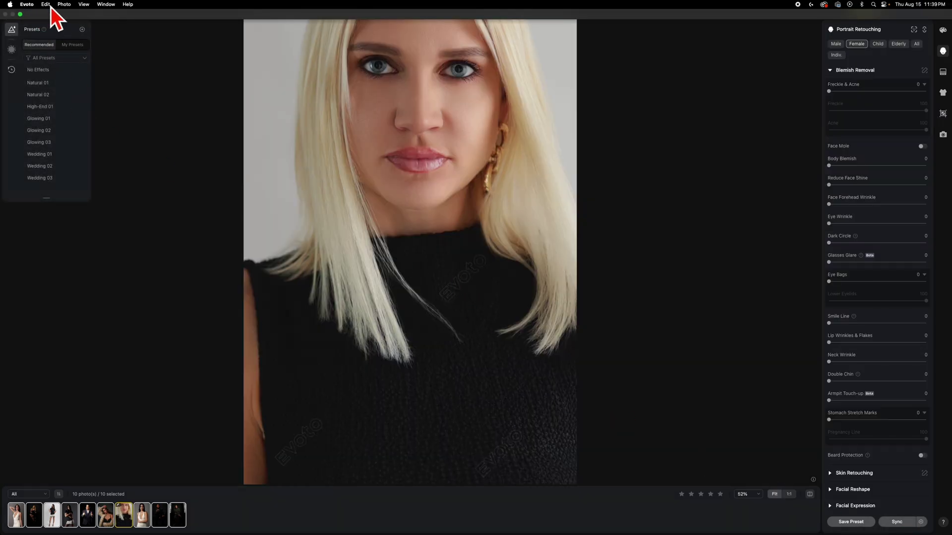
- Copy the headshot crop with Crop & Rotate kept, saving Sync Pop-up Frequency as Always Trigger
{"action": "left_click", "coordinate": [50, 7]}
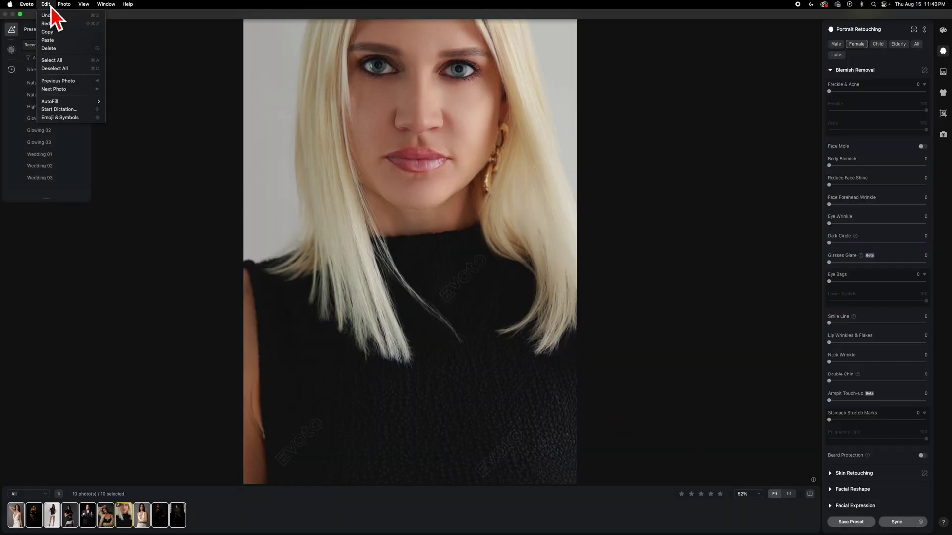
{"action": "left_click", "coordinate": [50, 33]}
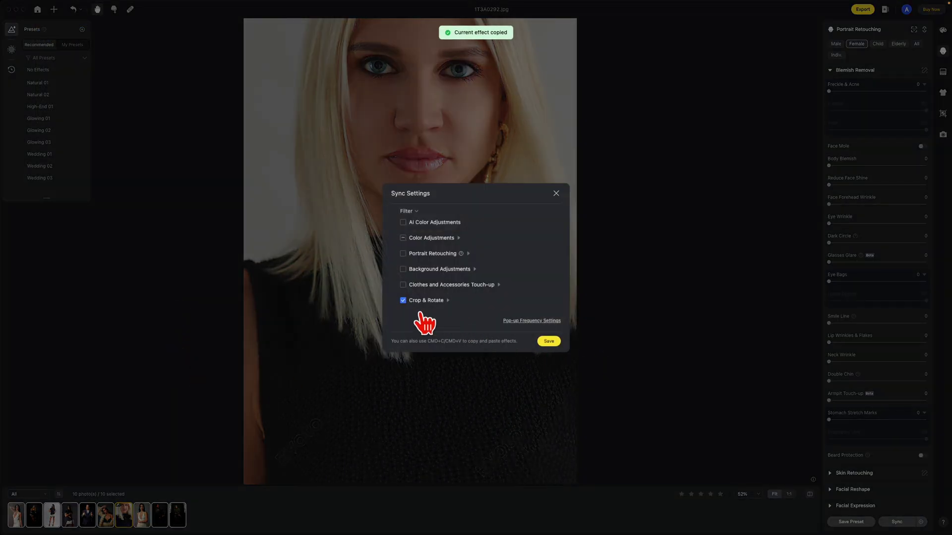
{"action": "left_click", "coordinate": [539, 322]}
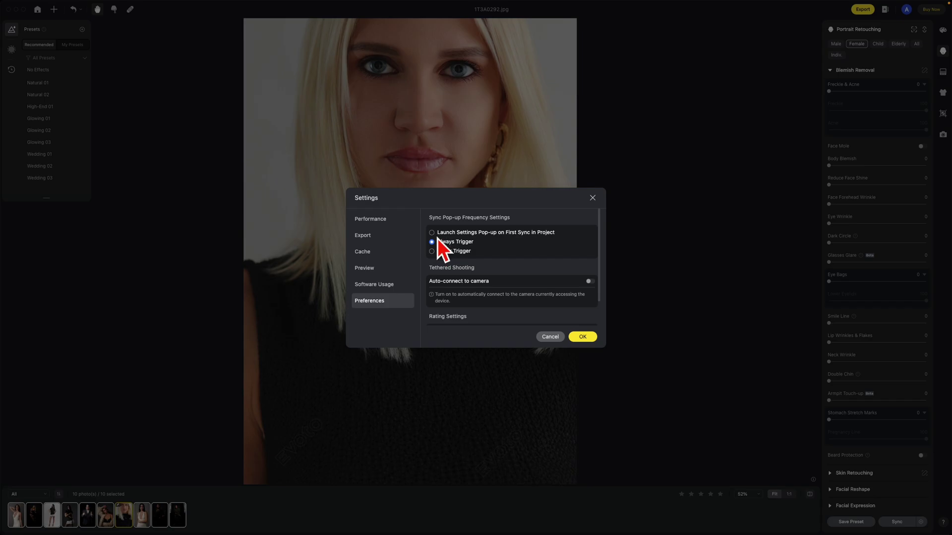
{"action": "left_click", "coordinate": [582, 338]}
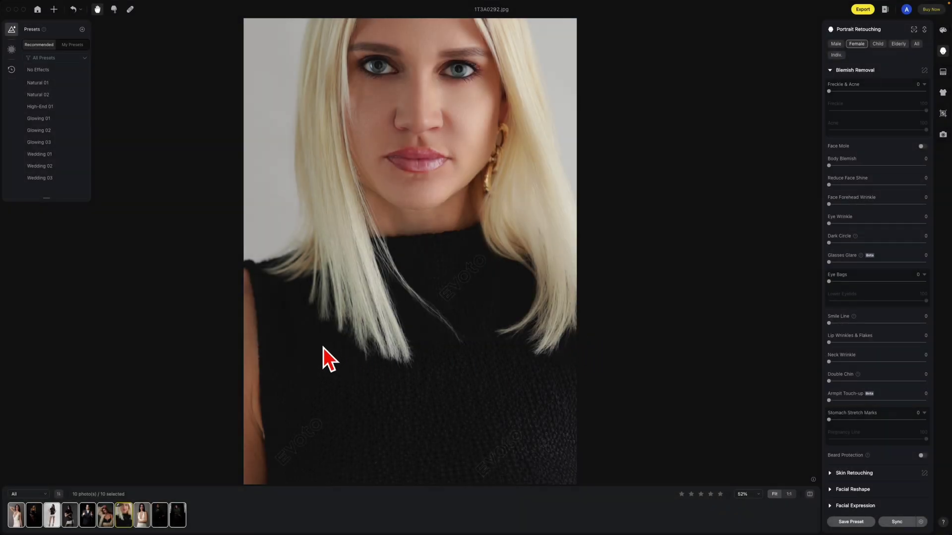
- Paste the level headshot crop onto the other nine portraits
{"action": "mouse_move", "coordinate": [104, 5]}
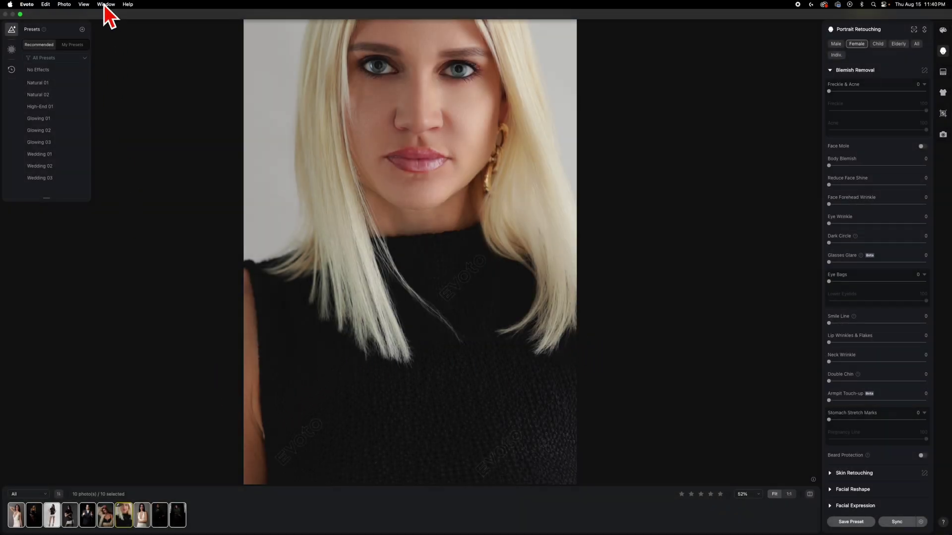
{"action": "left_click", "coordinate": [49, 7]}
{"action": "left_click", "coordinate": [49, 40]}
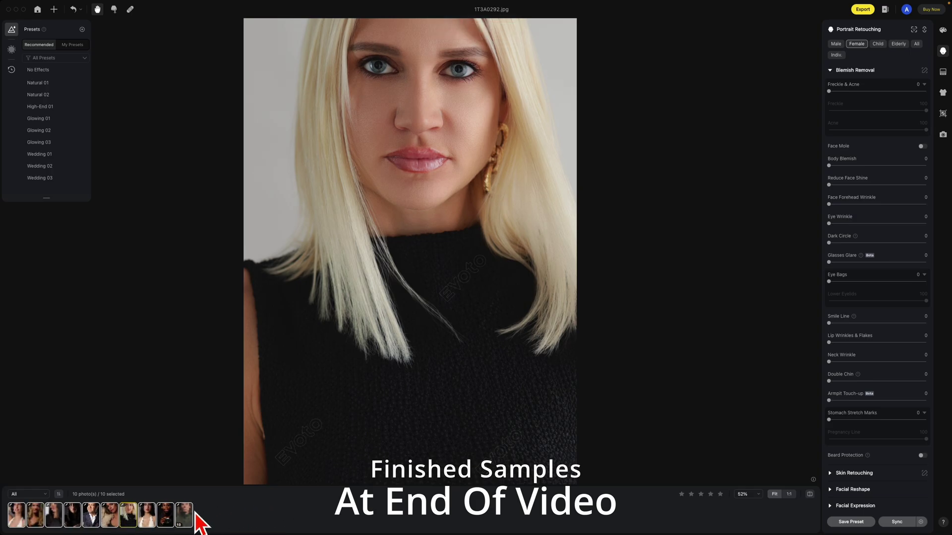
- Review each portrait's new crop starting from the tenth photo, ending on 1T3A0292.jpg
{"action": "left_click", "coordinate": [191, 515]}
{"action": "key", "text": "Left"}
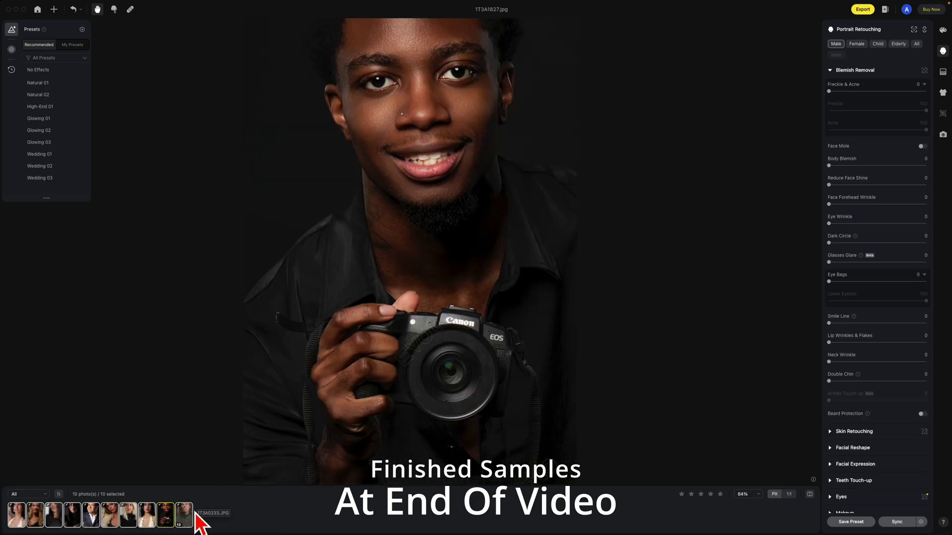
{"action": "key", "text": "Left"}
{"action": "key", "text": "Left"}
{"action": "key", "text": "Left"}
{"action": "key", "text": "Left"}
{"action": "key", "text": "Left"}
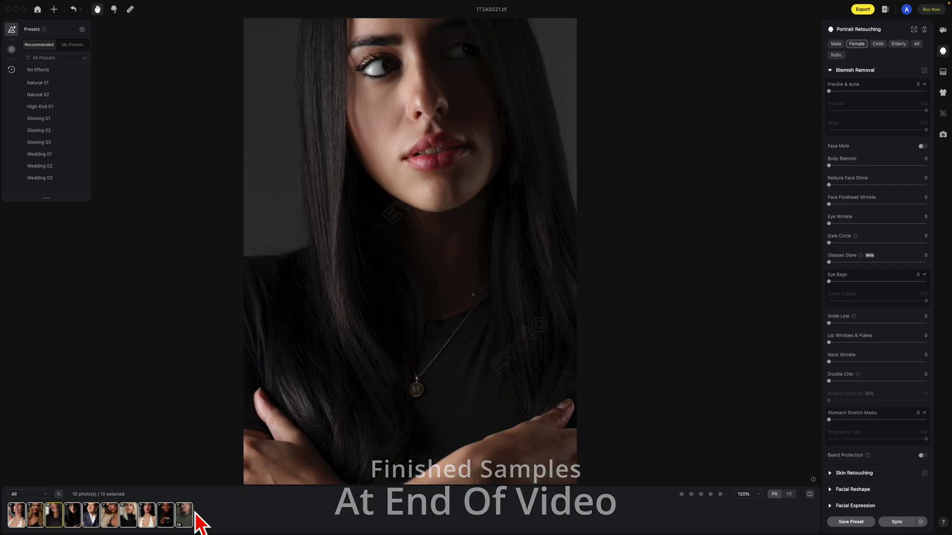
{"action": "key", "text": "Left"}
{"action": "key", "text": "Left"}
{"action": "key", "text": "Left"}
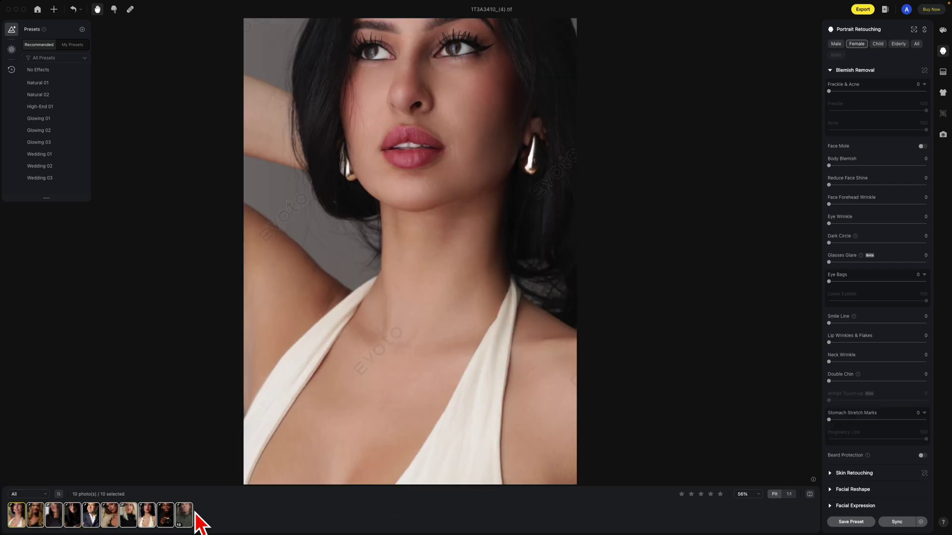
{"action": "key", "text": "Right"}
{"action": "key", "text": "Right"}
{"action": "key", "text": "Right"}
{"action": "key", "text": "Right"}
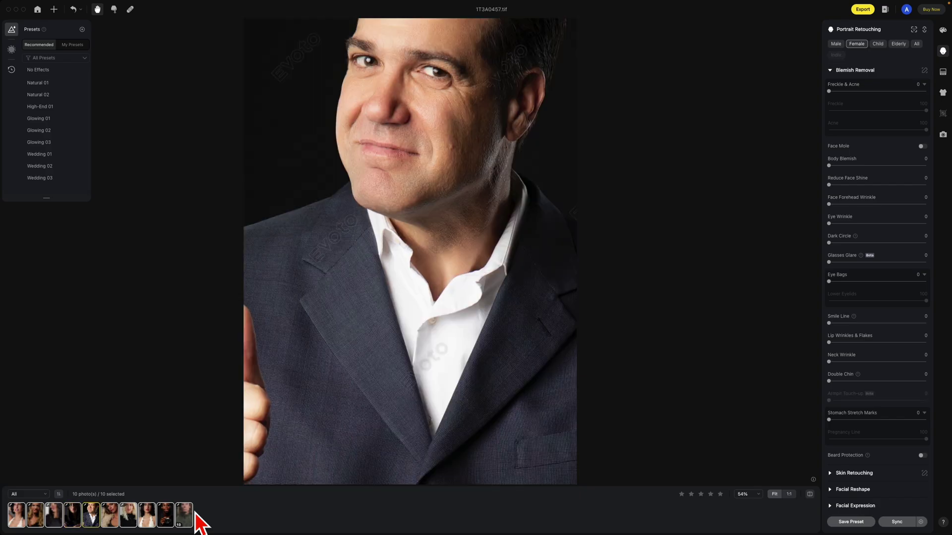
{"action": "key", "text": "Left"}
{"action": "key", "text": "Left"}
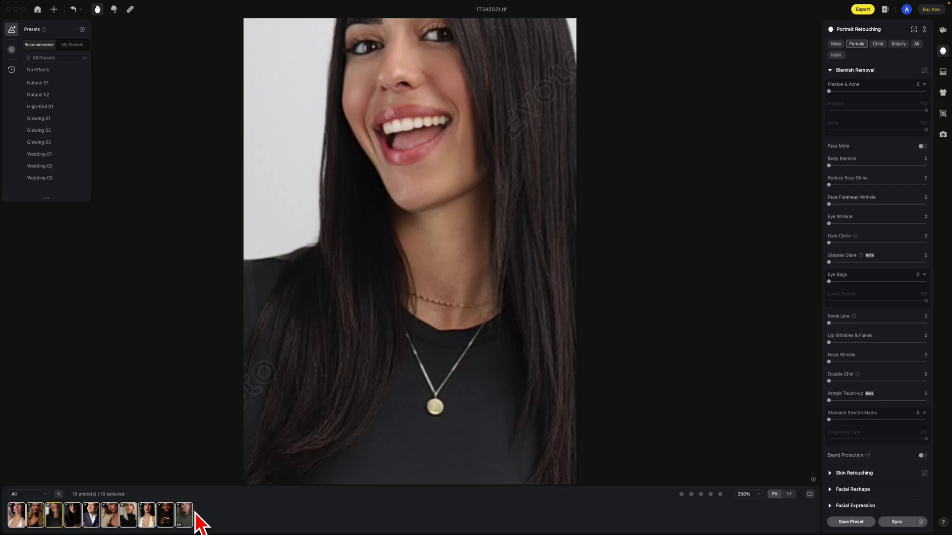
{"action": "key", "text": "Left"}
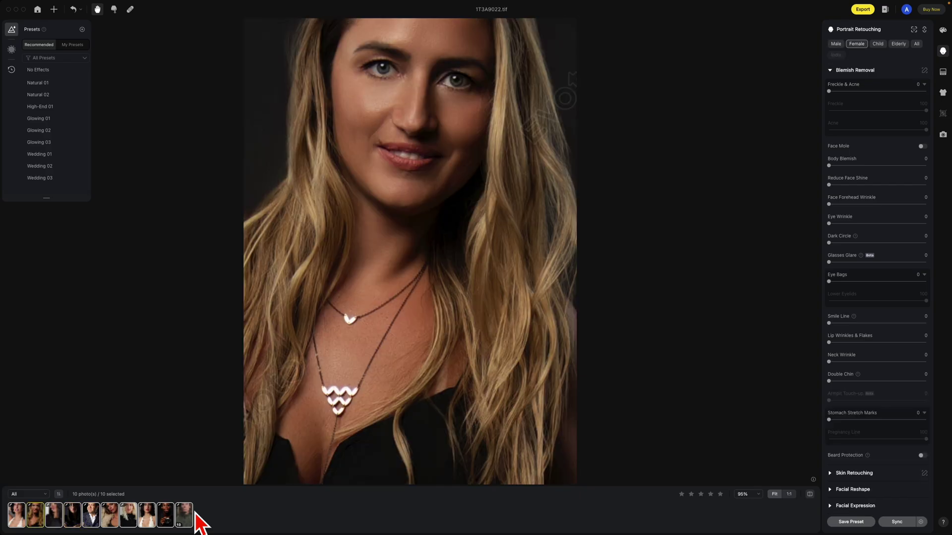
{"action": "key", "text": "Right"}
{"action": "key", "text": "Right"}
{"action": "key", "text": "Right"}
{"action": "key", "text": "Right"}
{"action": "key", "text": "Right"}
{"action": "key", "text": "Right"}
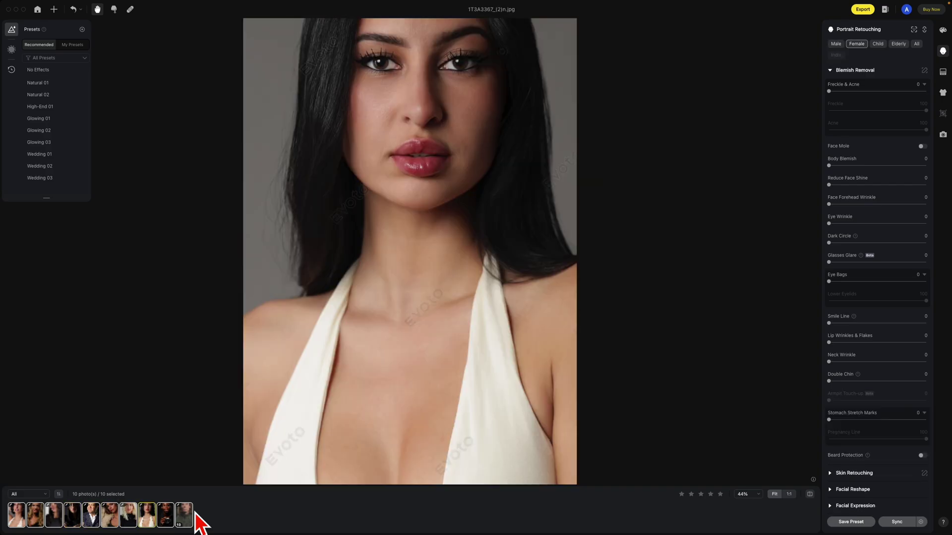
{"action": "key", "text": "Right"}
{"action": "key", "text": "Left"}
{"action": "key", "text": "Left"}
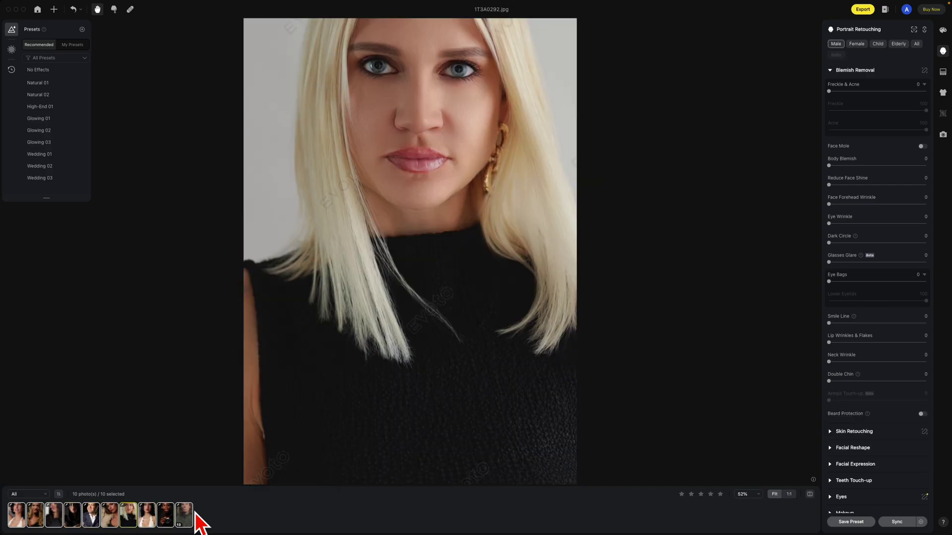